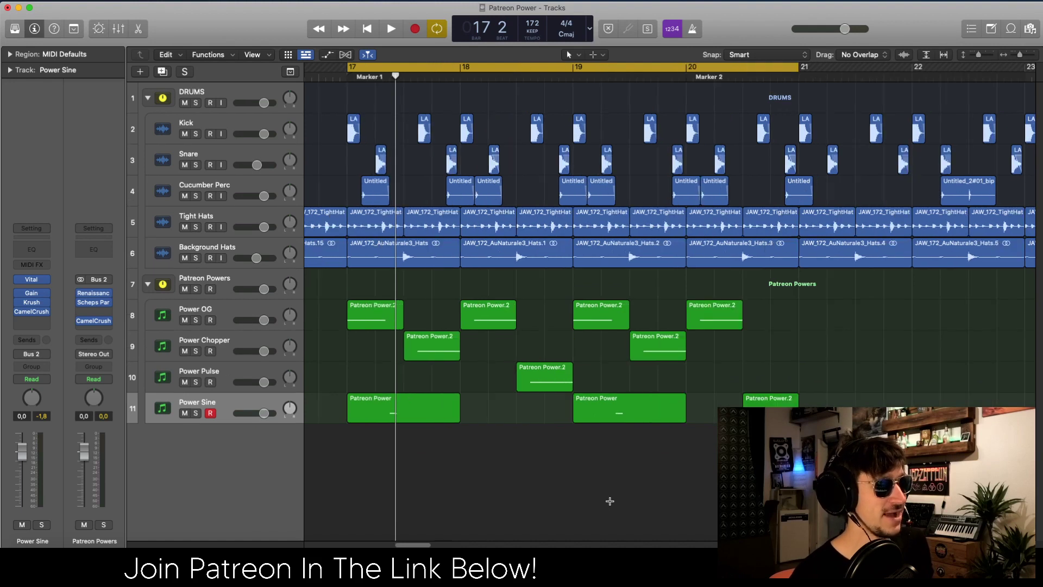
Show more bars of the arrangement, stop playback, and mute the Power Chopper, Power Pulse and Power Sine tracks.
{"action": "key", "text": "super+Left"}
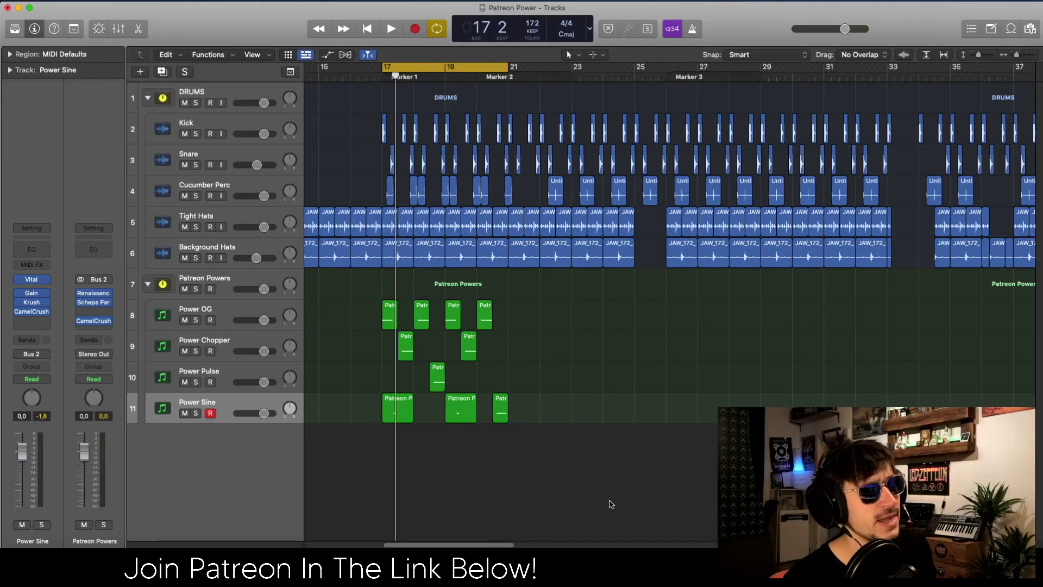
{"action": "scroll", "coordinate": [611, 504], "scroll_direction": "left", "scroll_amount": 3}
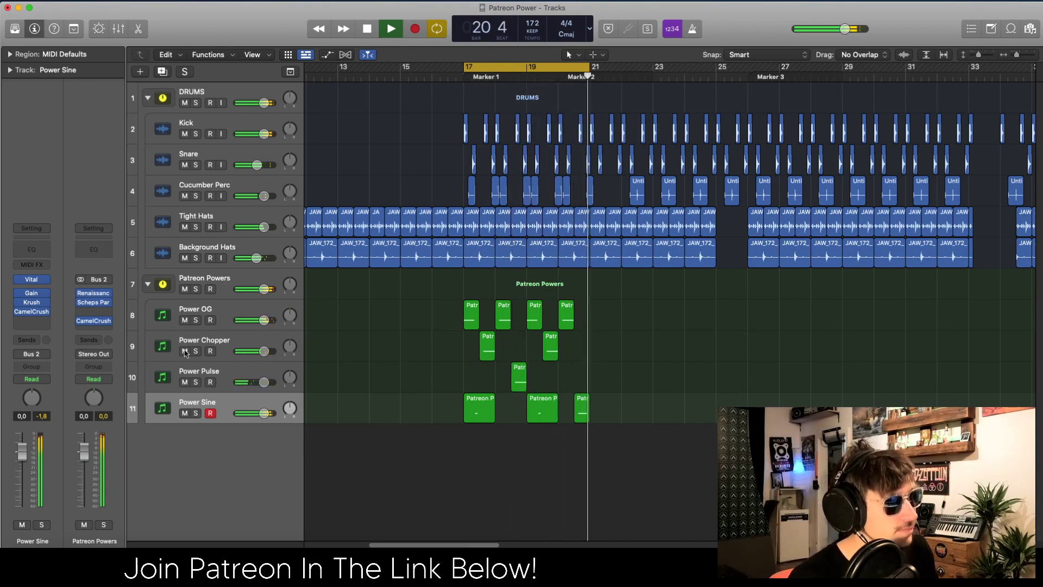
{"action": "key", "text": "space"}
{"action": "left_click_drag", "start_coordinate": [185, 353], "coordinate": [197, 426]}
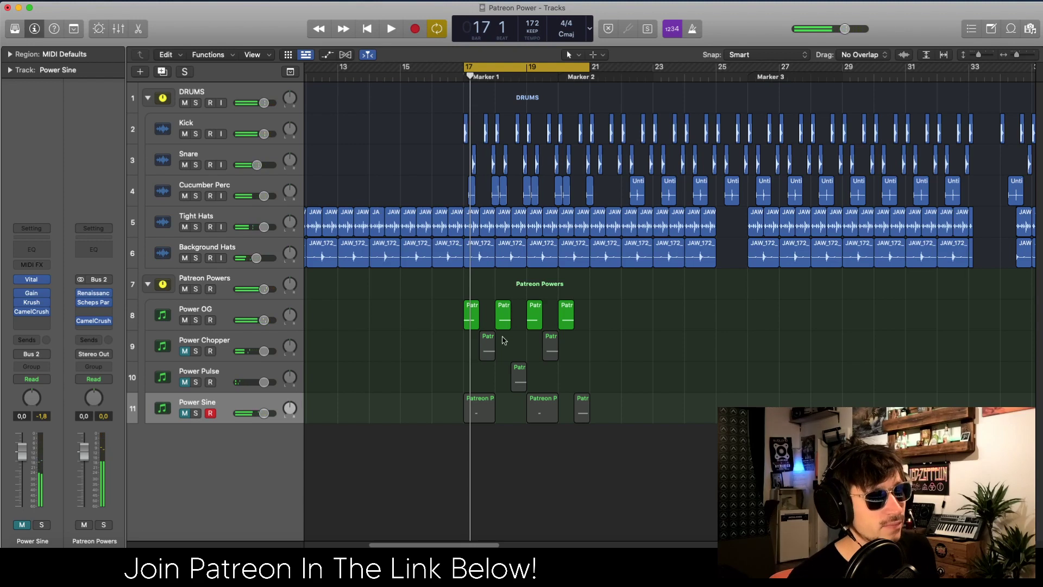
Copy the Power Chopper and Power Pulse regions onto the Power OG track to fill its gaps, and play the loop.
{"action": "left_click_drag", "start_coordinate": [488, 341], "coordinate": [490, 316]}
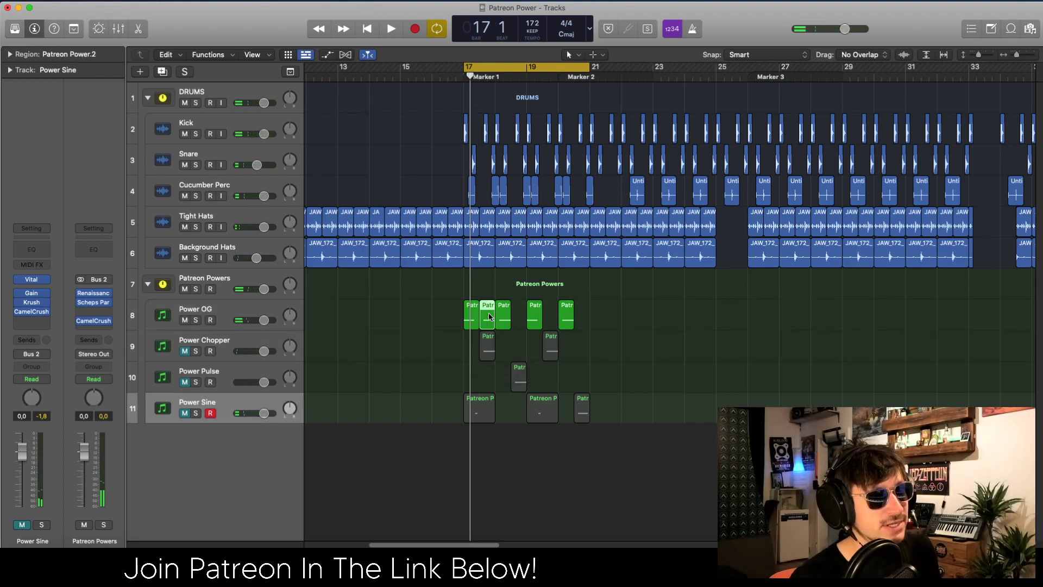
{"action": "left_click_drag", "start_coordinate": [519, 375], "coordinate": [550, 325]}
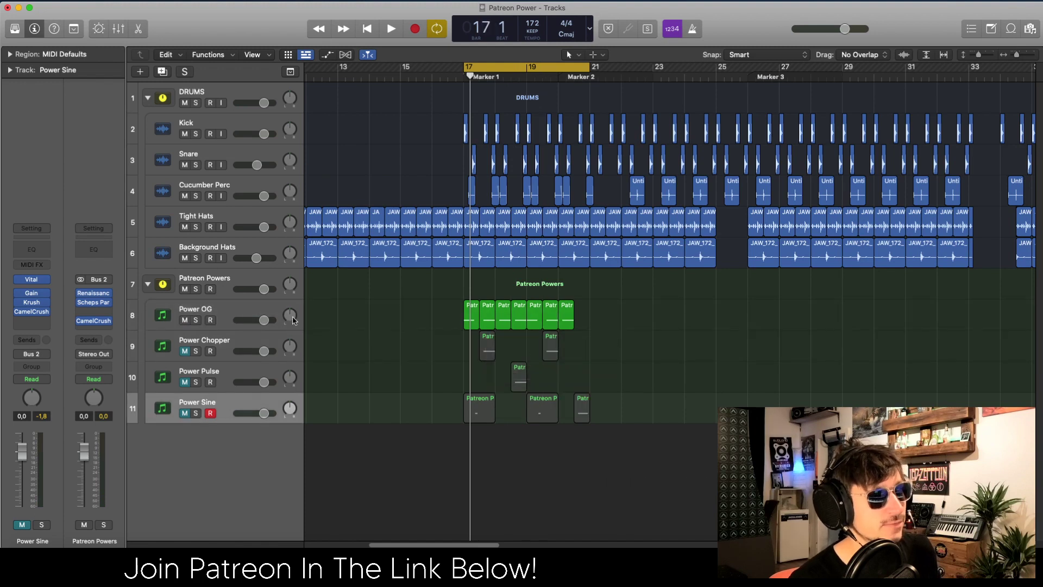
{"action": "key", "text": "space"}
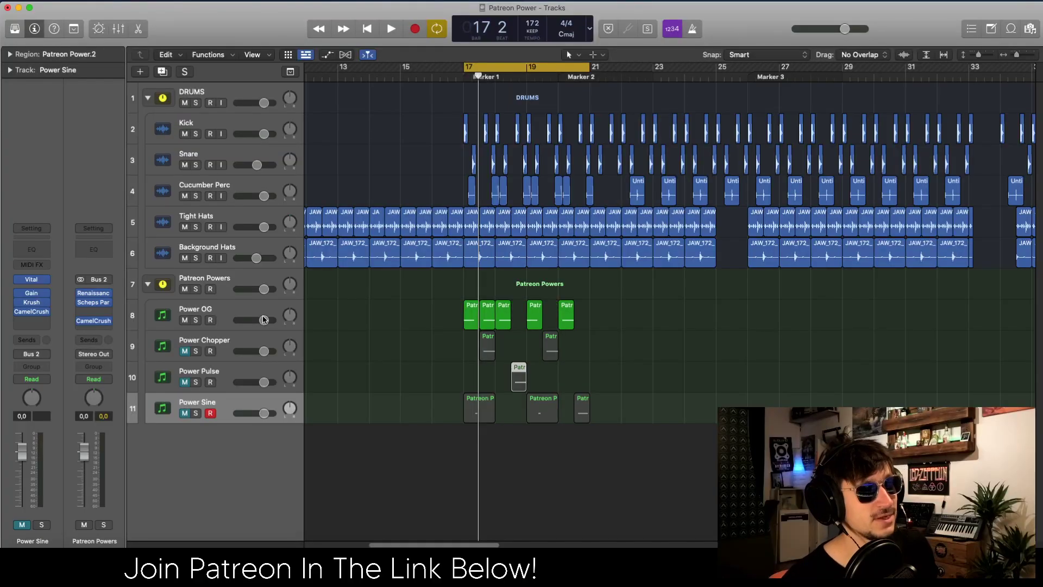
Unmute the Power Chopper track and keep Power Pulse and Power Sine muted.
{"action": "left_click", "coordinate": [185, 382]}
{"action": "left_click", "coordinate": [185, 413]}
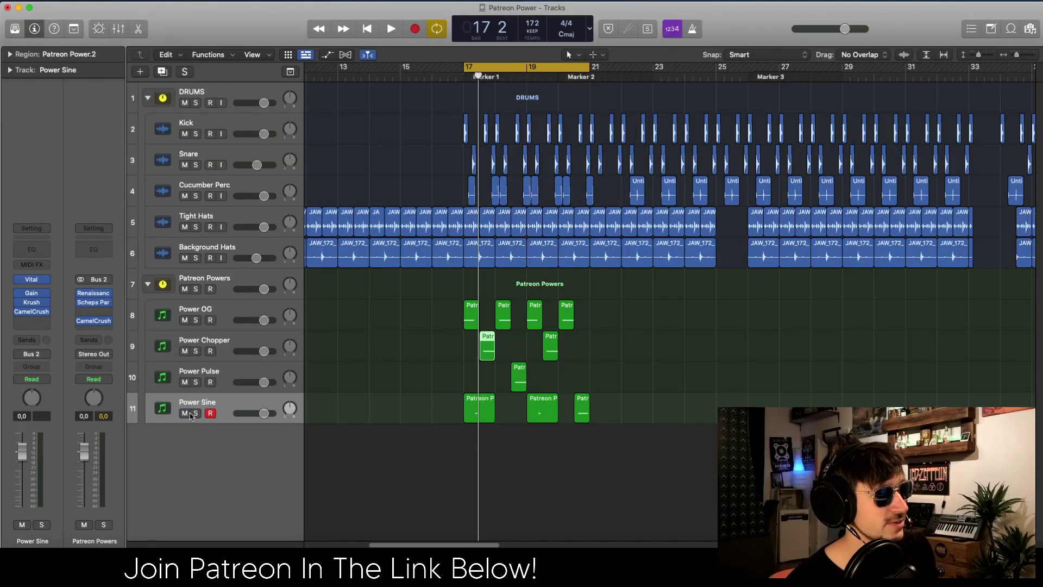
{"action": "left_click", "coordinate": [186, 382]}
{"action": "left_click", "coordinate": [185, 413]}
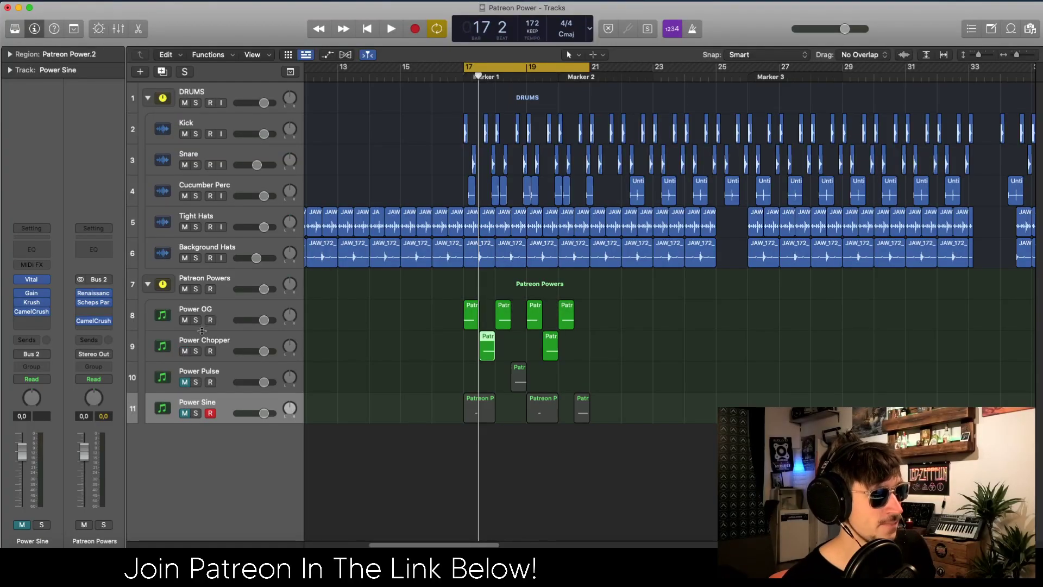
Solo and select the Power Chopper track, and play it on its own.
{"action": "left_click", "coordinate": [196, 351]}
{"action": "left_click", "coordinate": [213, 337]}
{"action": "key", "text": "space"}
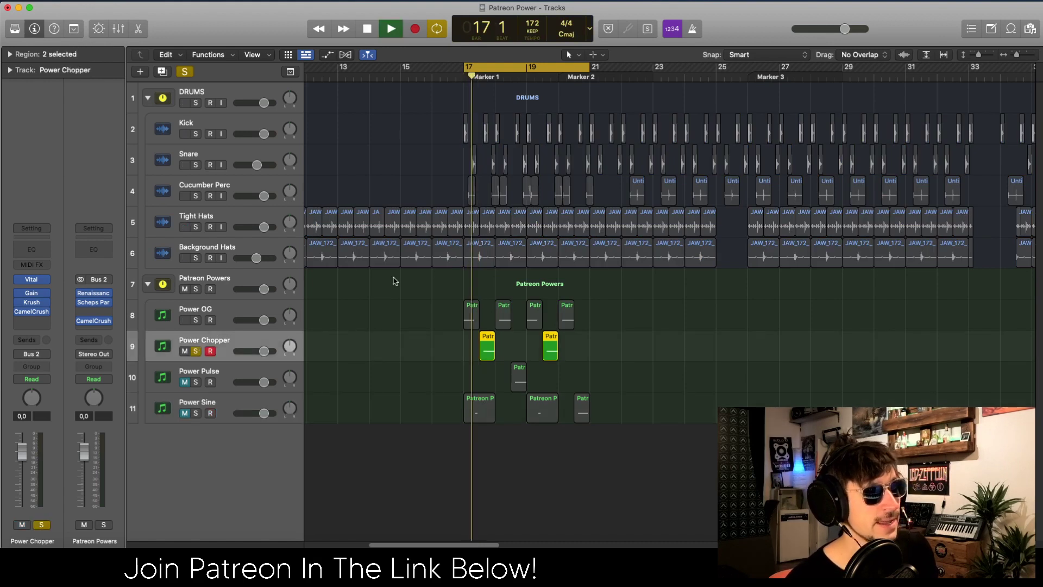
{"action": "key", "text": "space"}
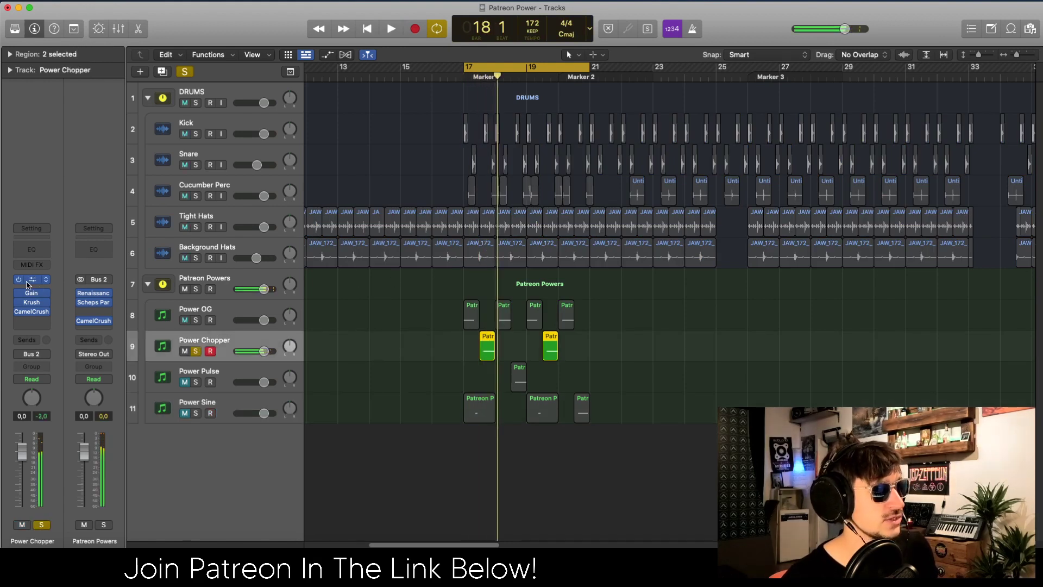
Open Power Chopper's Vital effects, compare the sound with the Flanger off and on, and adjust the Flanger mix.
{"action": "left_click", "coordinate": [31, 281]}
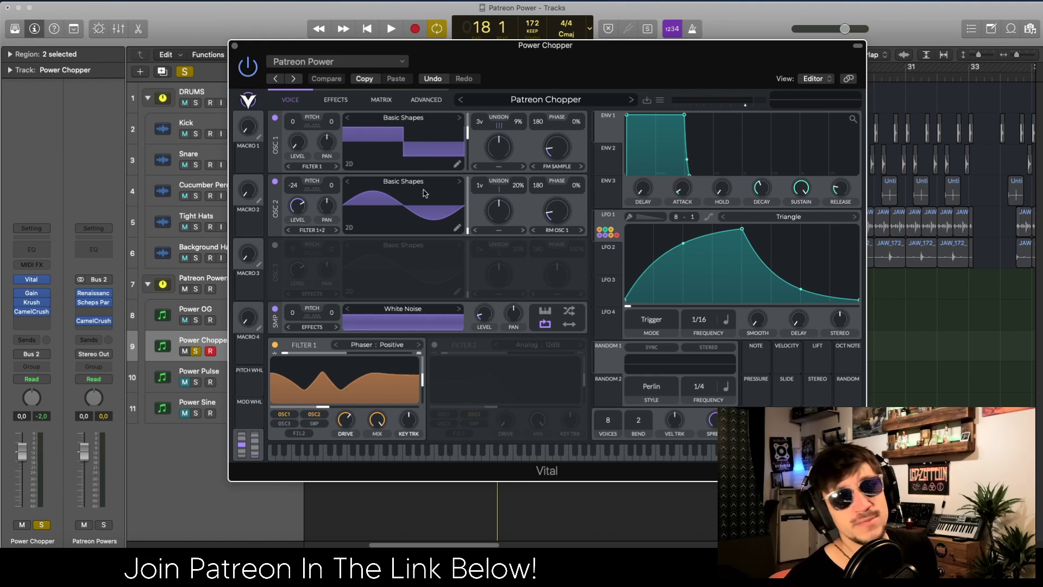
{"action": "left_click", "coordinate": [335, 100]}
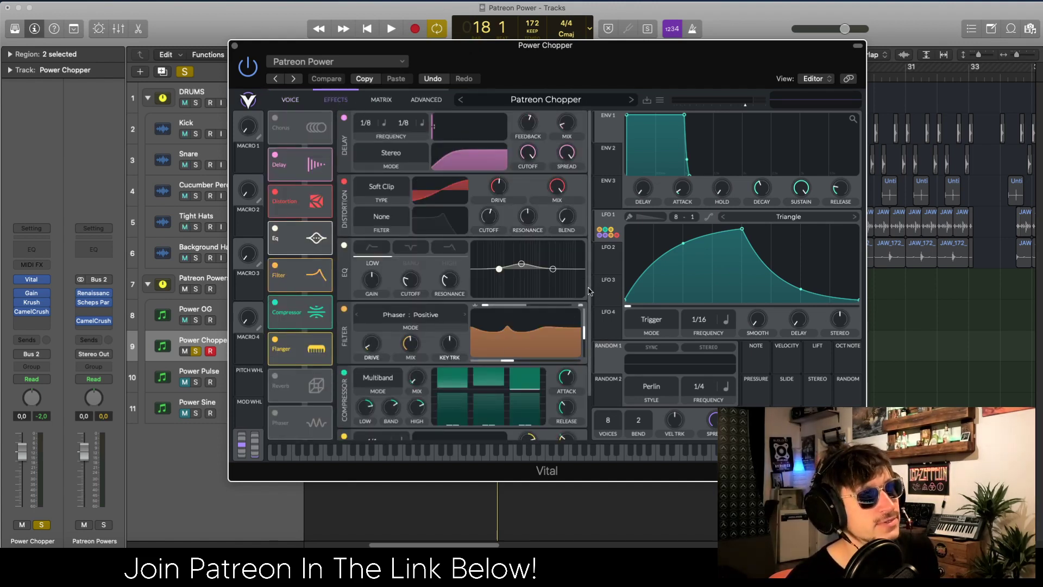
{"action": "scroll", "coordinate": [589, 283], "scroll_direction": "down", "scroll_amount": 2}
{"action": "left_click", "coordinate": [344, 385]}
{"action": "key", "text": "space"}
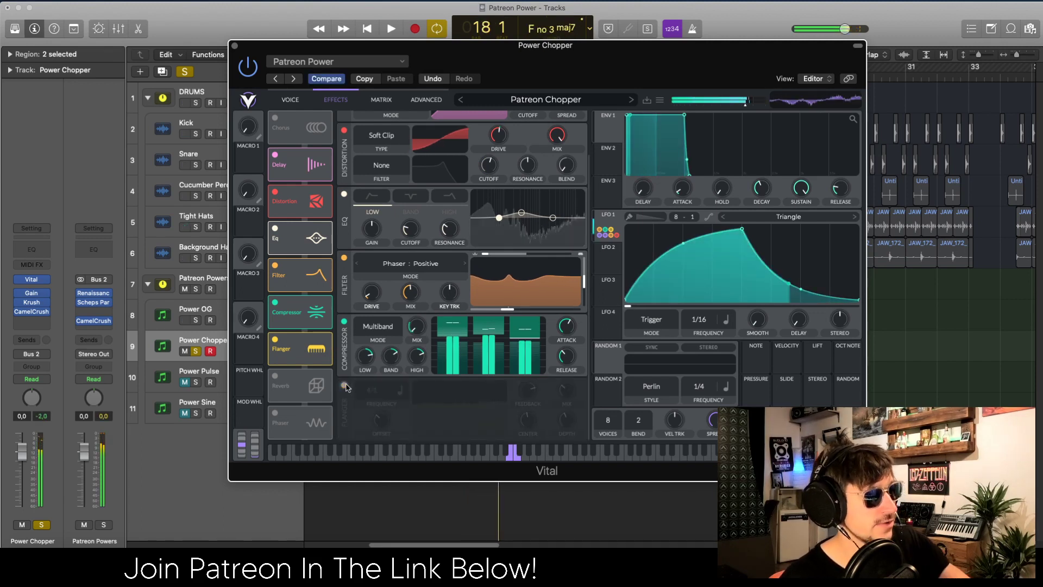
{"action": "left_click", "coordinate": [344, 385]}
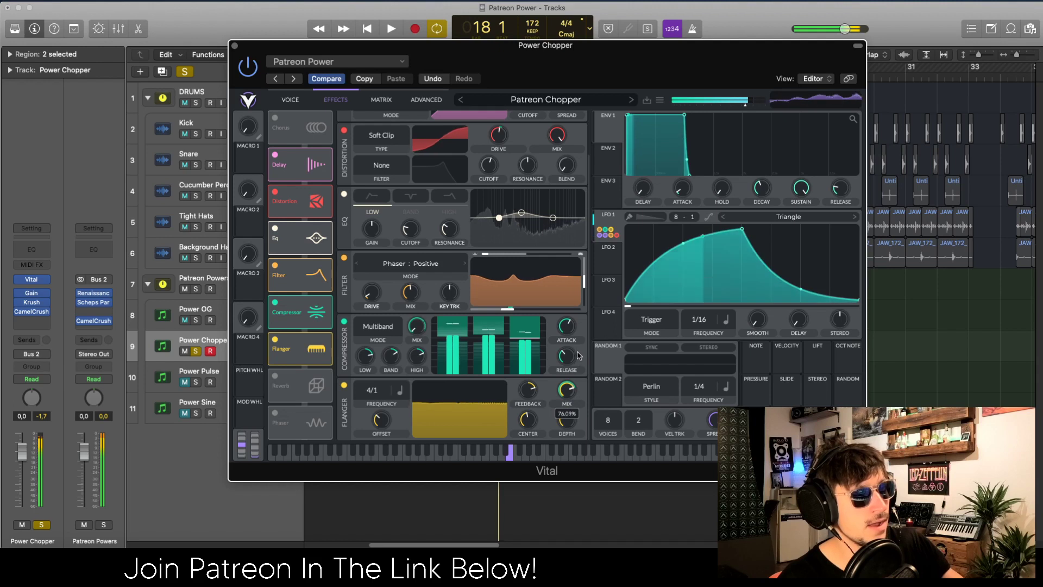
{"action": "left_click_drag", "start_coordinate": [567, 389], "coordinate": [574, 389]}
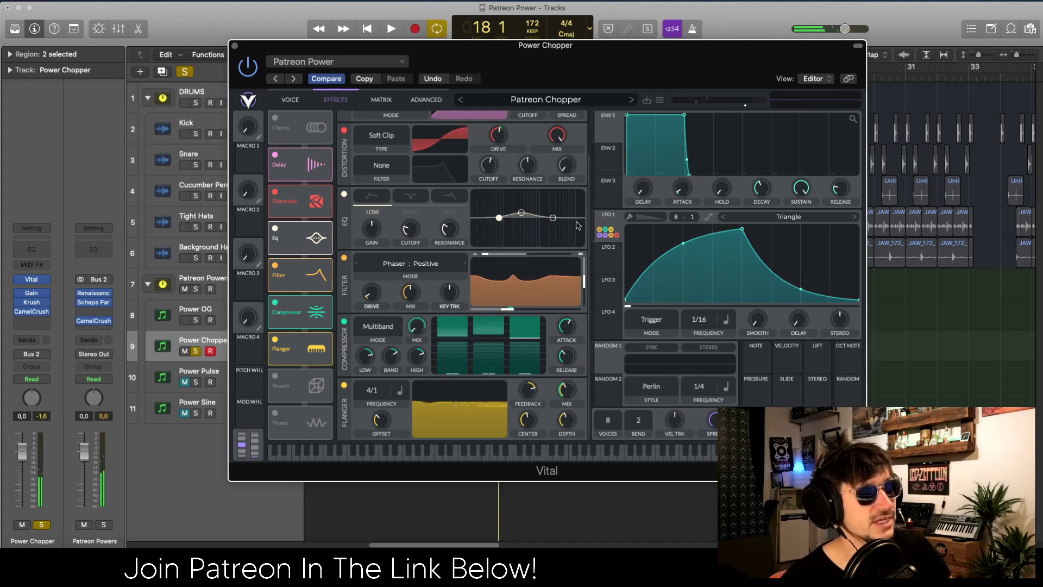
Review the oscillator settings of the Patreon Chopper preset, including OSC 1, and close the Vital window.
{"action": "left_click", "coordinate": [291, 100]}
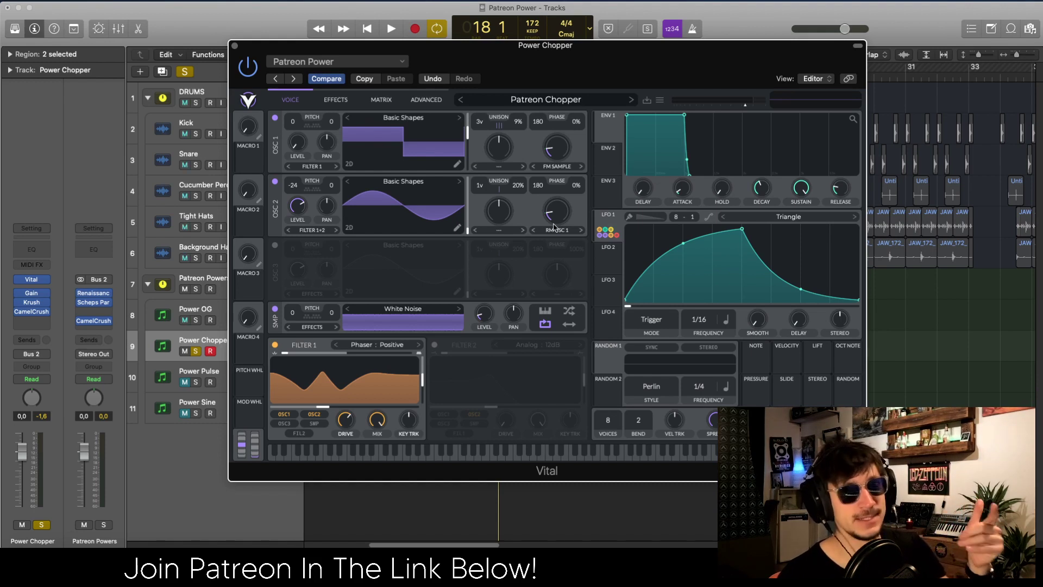
{"action": "left_click_drag", "start_coordinate": [288, 127], "coordinate": [298, 98]}
{"action": "left_click_drag", "start_coordinate": [298, 61], "coordinate": [299, 53]}
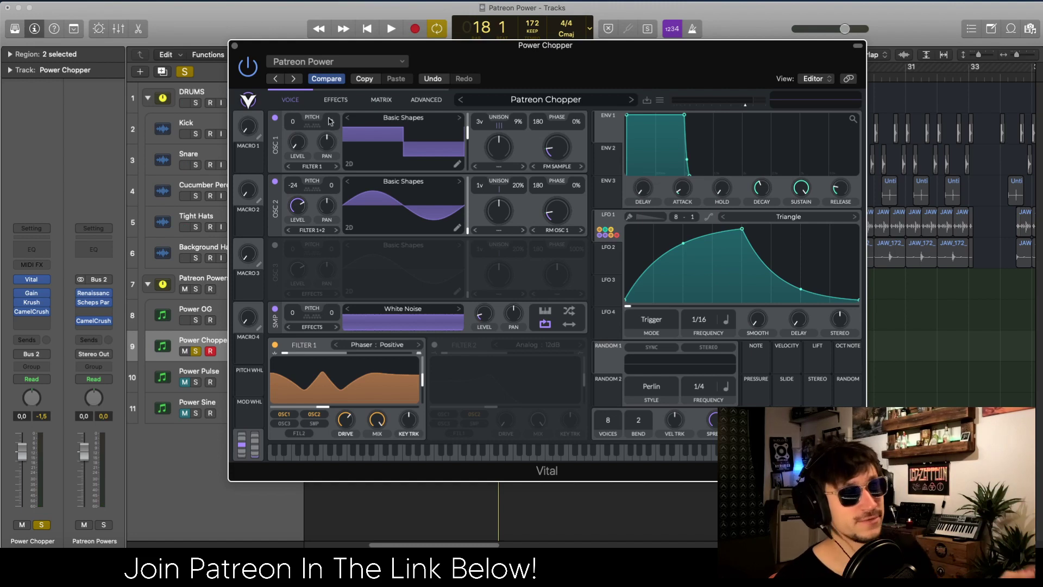
{"action": "left_click", "coordinate": [235, 46]}
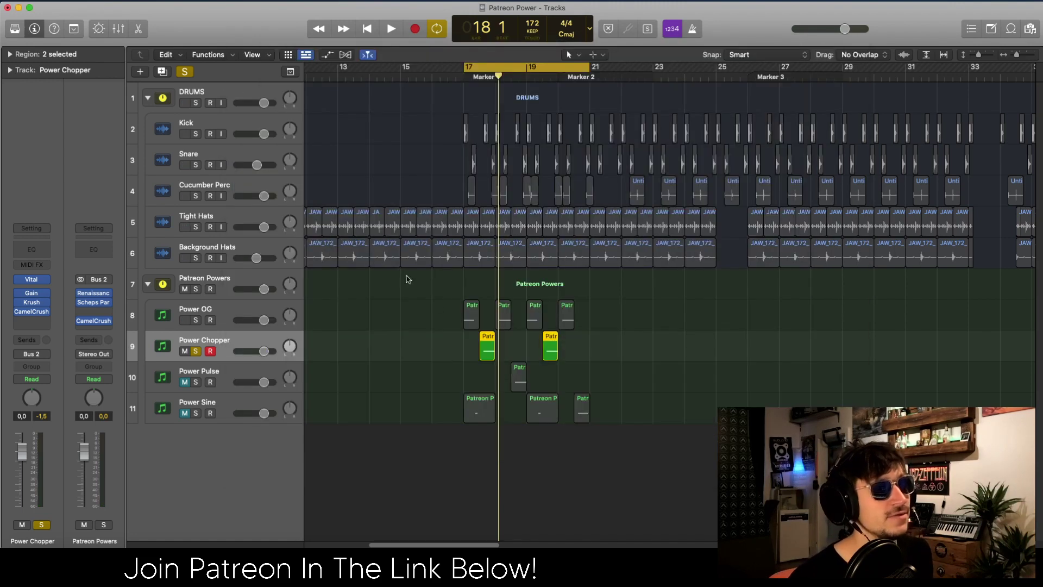
Solo Power OG along with Power Chopper and play the loop to hear both together.
{"action": "left_click", "coordinate": [196, 320]}
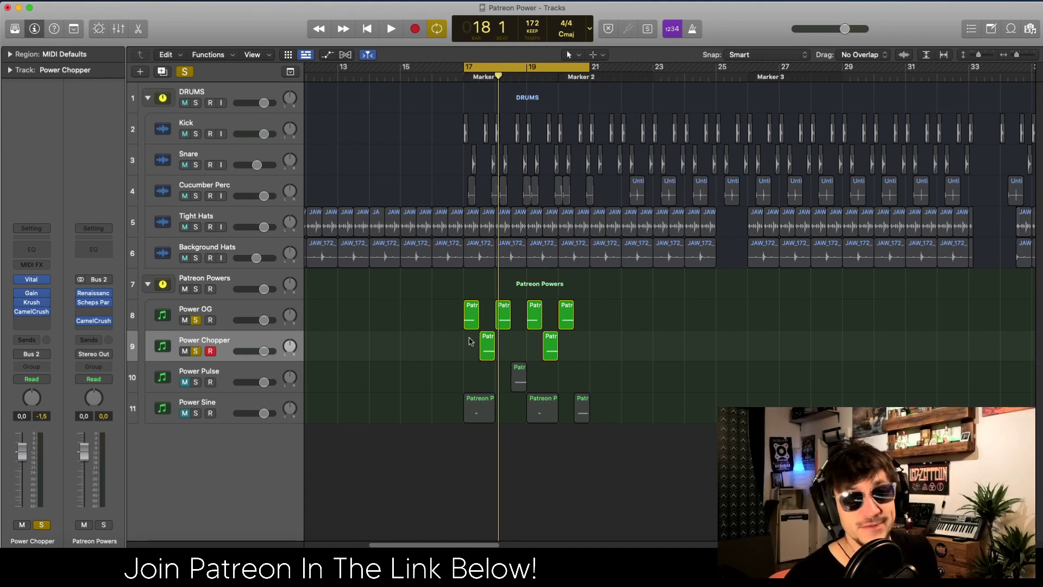
{"action": "key", "text": "space"}
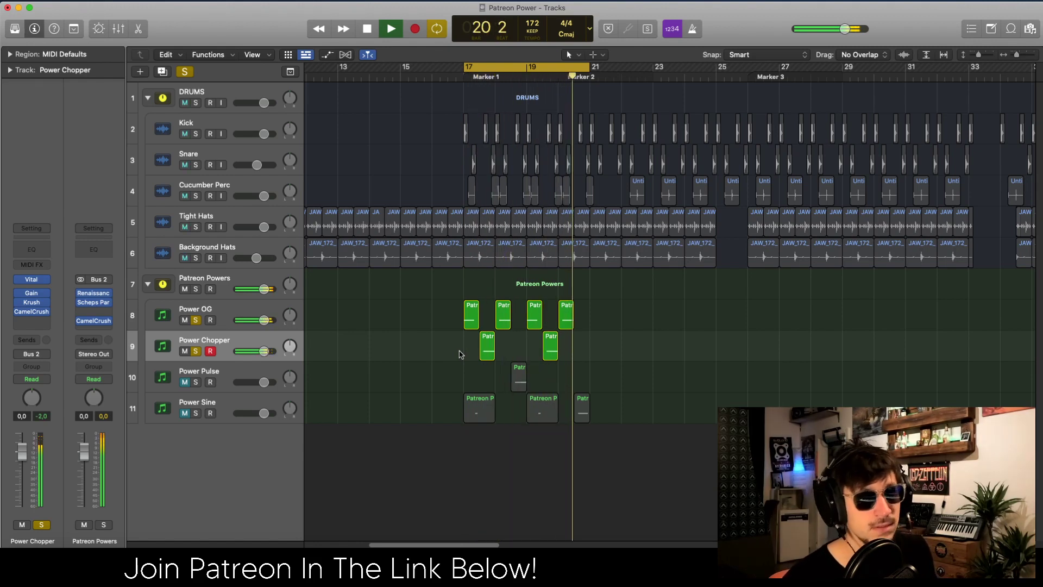
{"action": "key", "text": "space"}
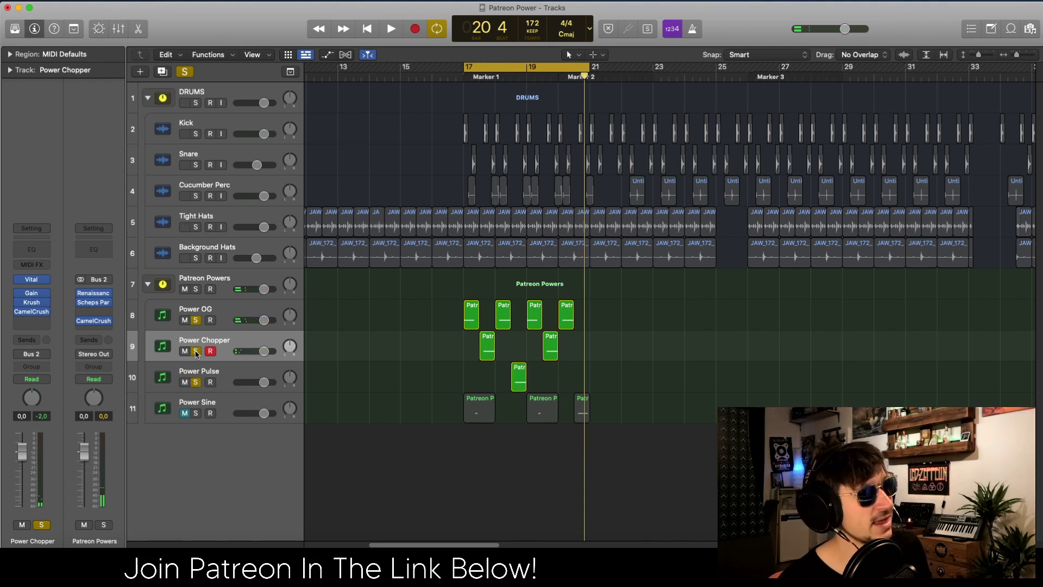
Leave only Power Pulse soloed, set the cycle range from bar 18 to bar 19, and play it.
{"action": "left_click_drag", "start_coordinate": [197, 351], "coordinate": [197, 323]}
{"action": "left_click_drag", "start_coordinate": [501, 69], "coordinate": [532, 72]}
{"action": "key", "text": "space"}
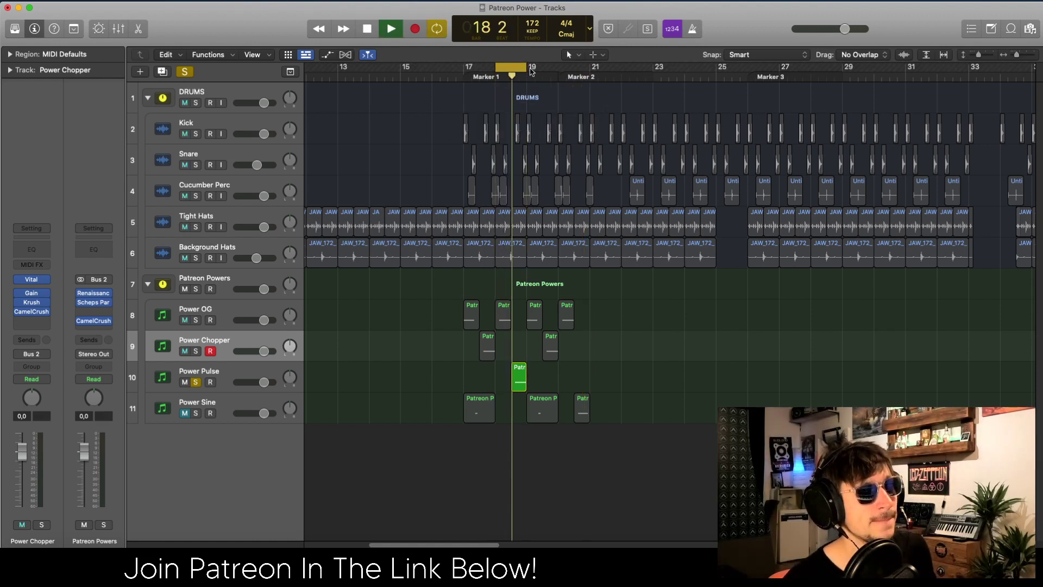
Solo Power OG together with Power Pulse and audition the one-bar cycle several times.
{"action": "left_click", "coordinate": [196, 320]}
{"action": "key", "text": "space"}
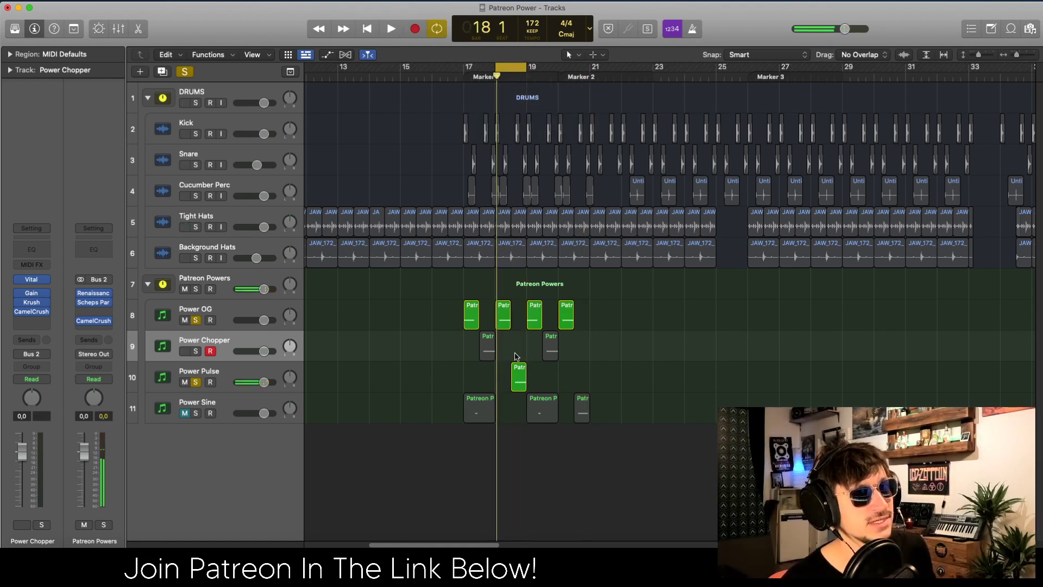
{"action": "key", "text": "space"}
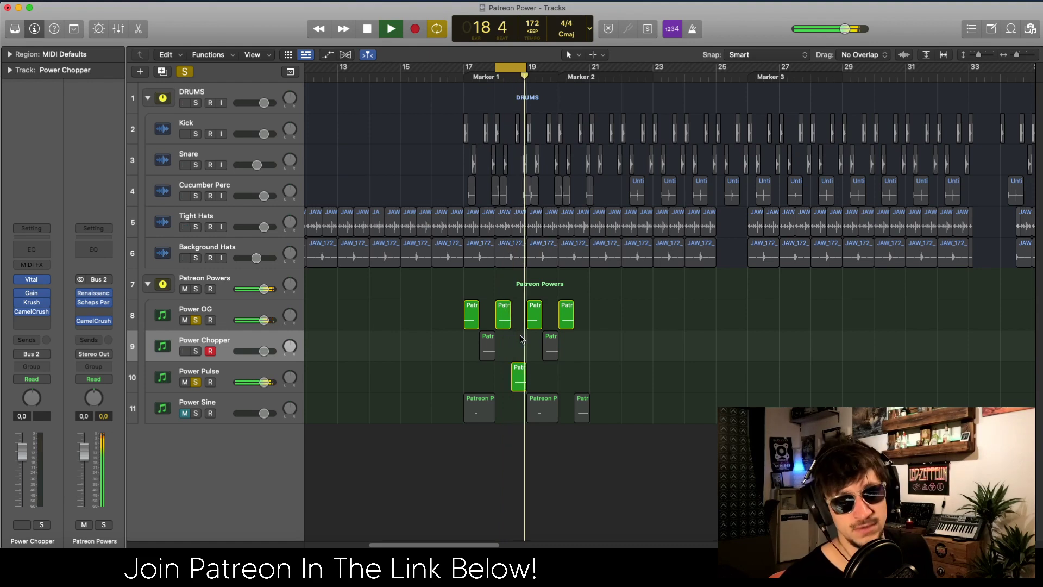
{"action": "key", "text": "space"}
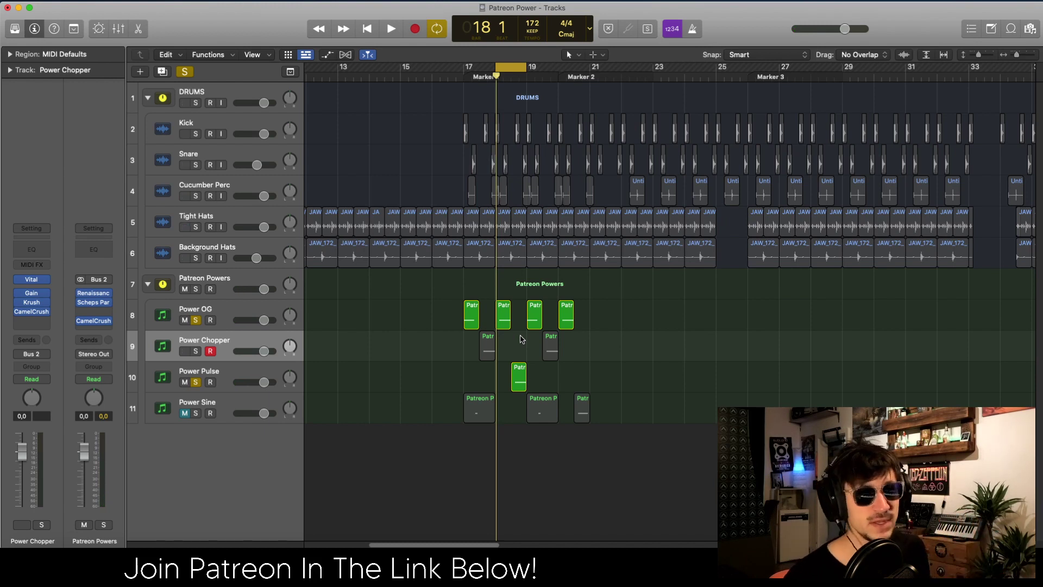
{"action": "scroll", "coordinate": [520, 337], "scroll_direction": "up", "scroll_amount": 2}
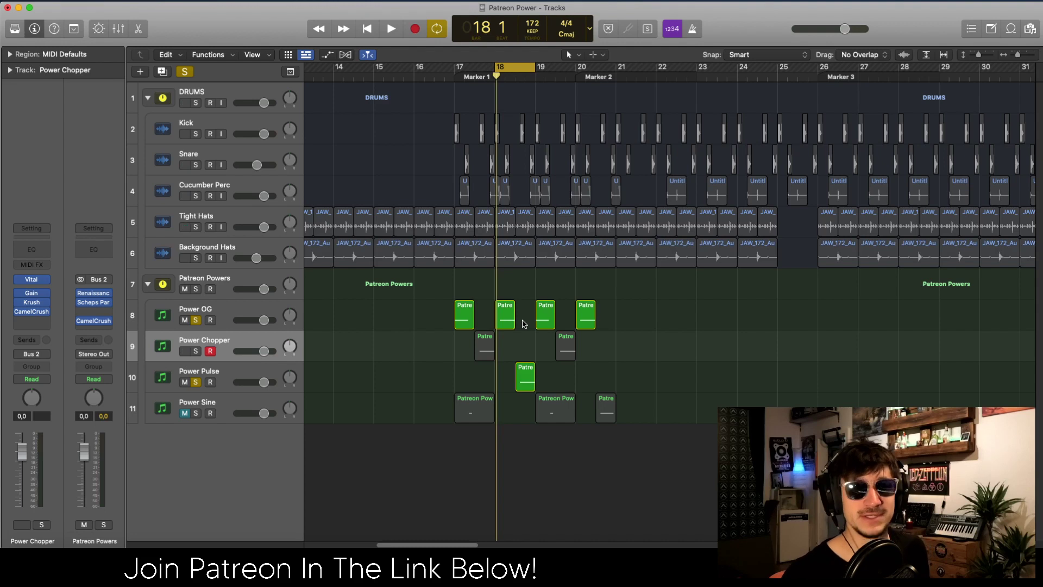
{"action": "key", "text": "space"}
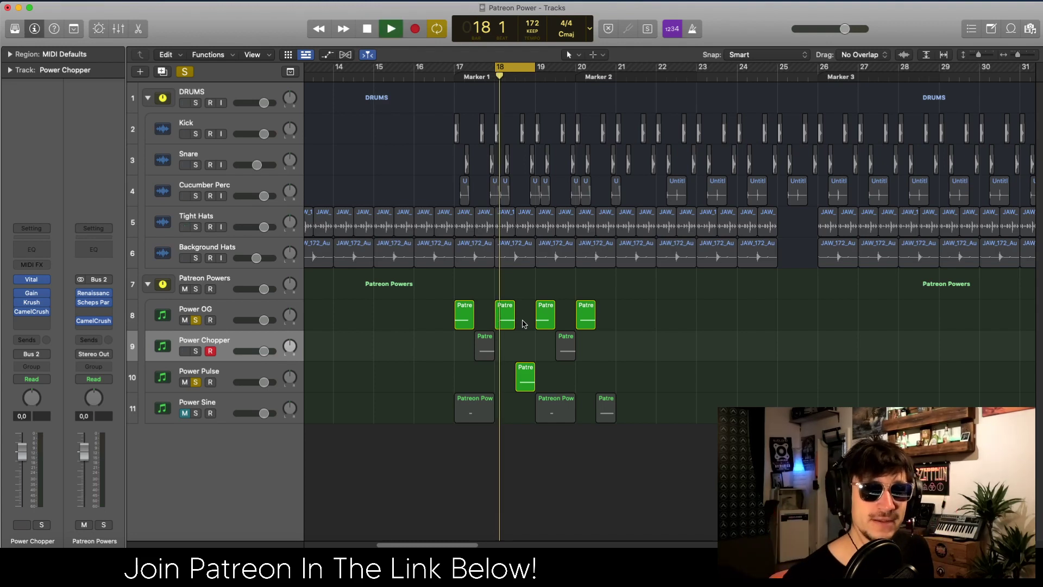
{"action": "key", "text": "space"}
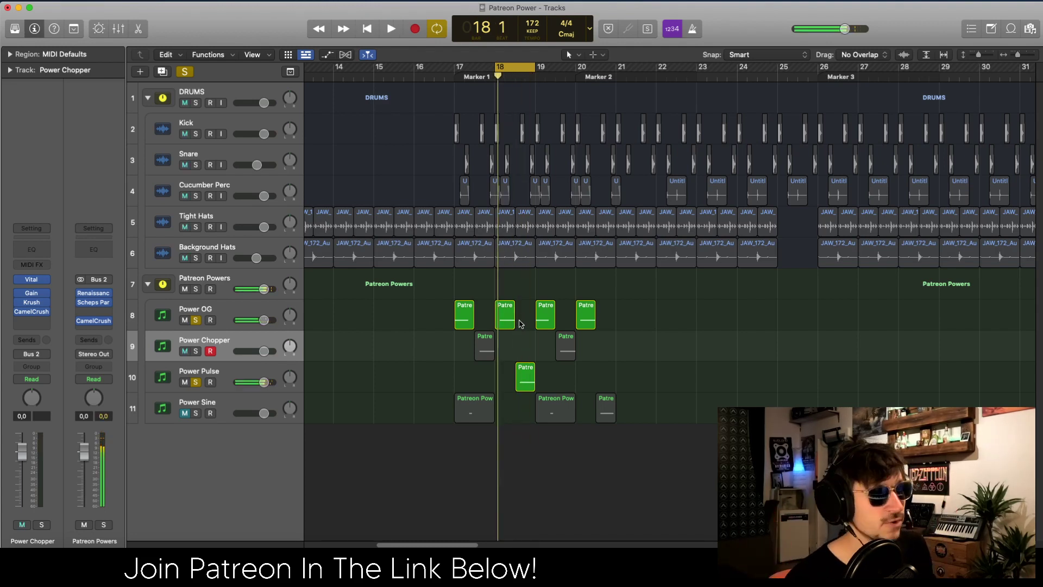
Open Vital on the Power Pulse track, lower the OSC 1 wavetable frame to about 163.7, and audition it.
{"action": "left_click", "coordinate": [204, 370]}
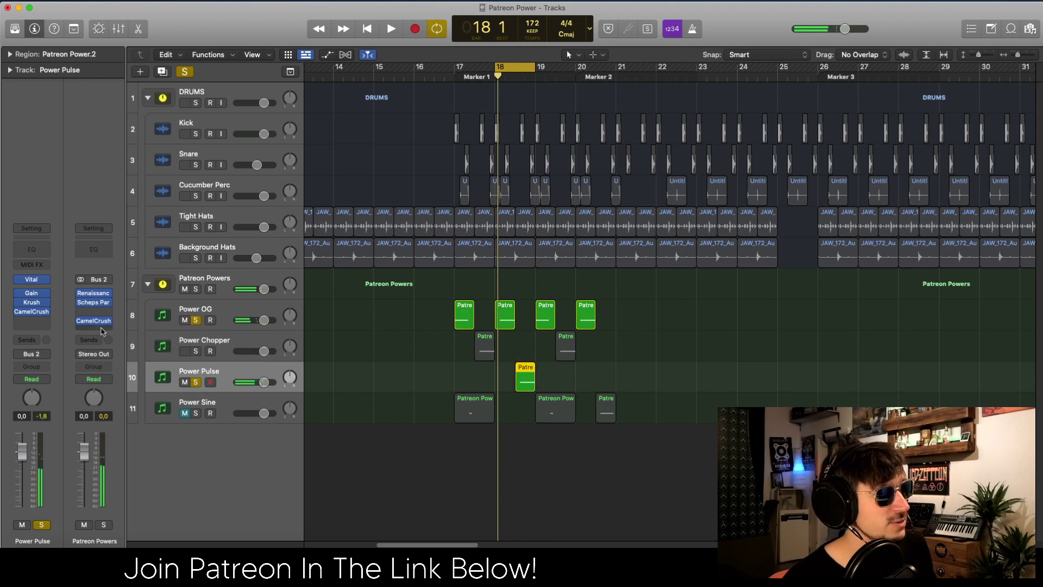
{"action": "left_click", "coordinate": [36, 283]}
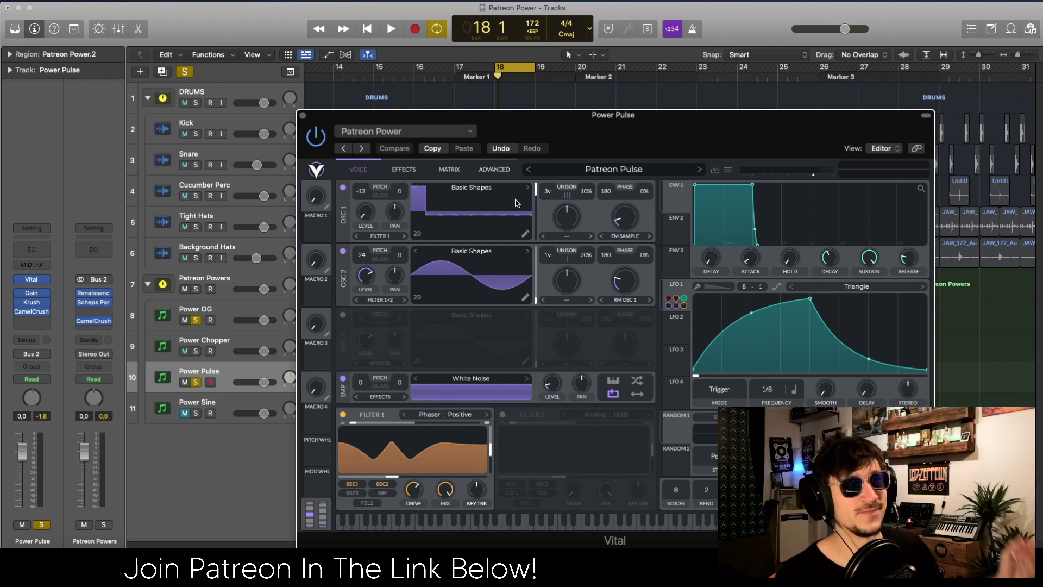
{"action": "left_click_drag", "start_coordinate": [538, 196], "coordinate": [536, 210]}
{"action": "key", "text": "space"}
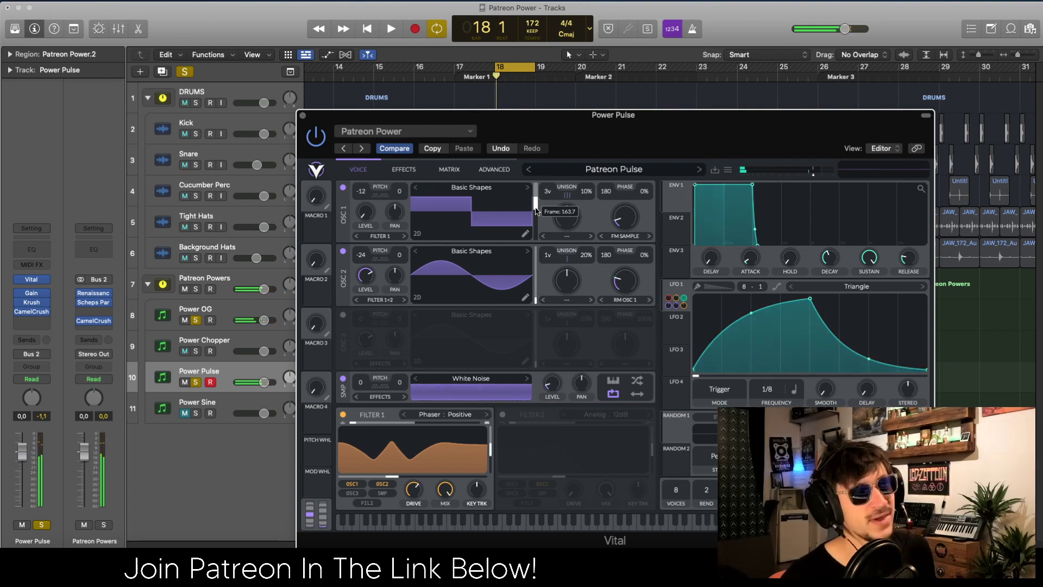
Raise the OSC 1 wavetable frame through about 196.3 to about 230.5, and audition the narrower pulse.
{"action": "left_click_drag", "start_coordinate": [537, 211], "coordinate": [536, 202]}
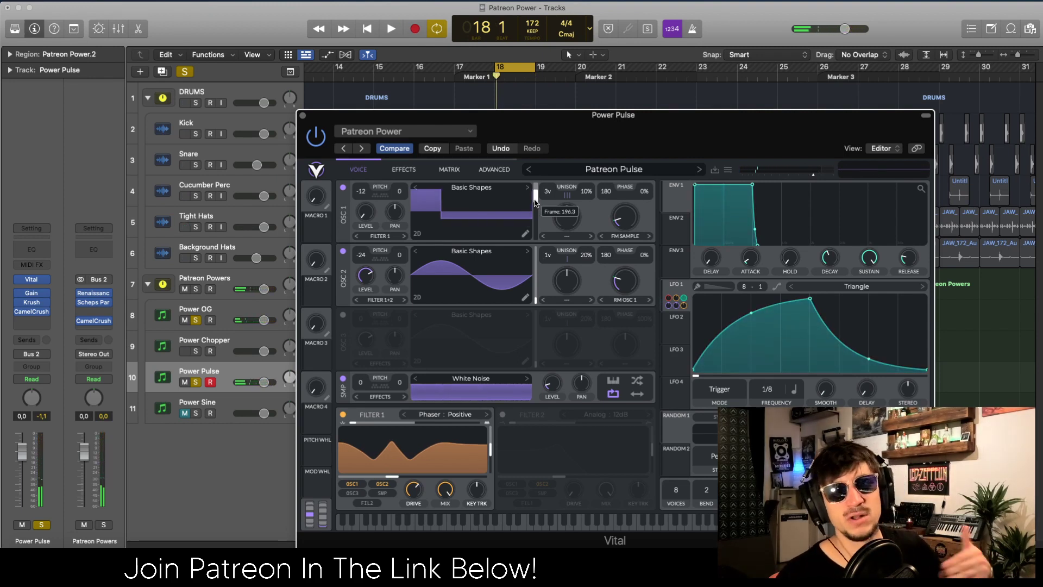
{"action": "left_click_drag", "start_coordinate": [535, 199], "coordinate": [536, 195]}
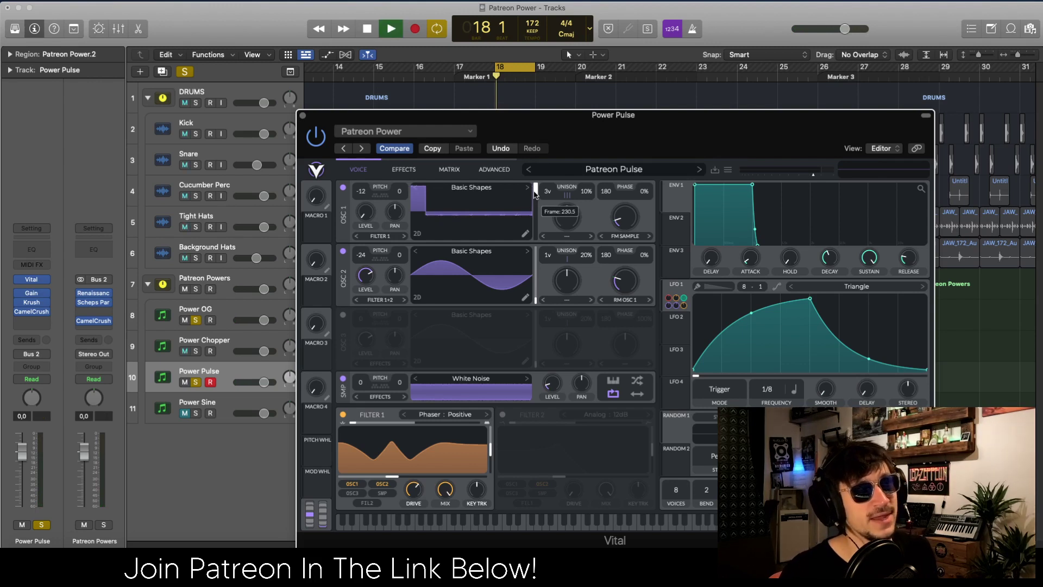
{"action": "key", "text": "space"}
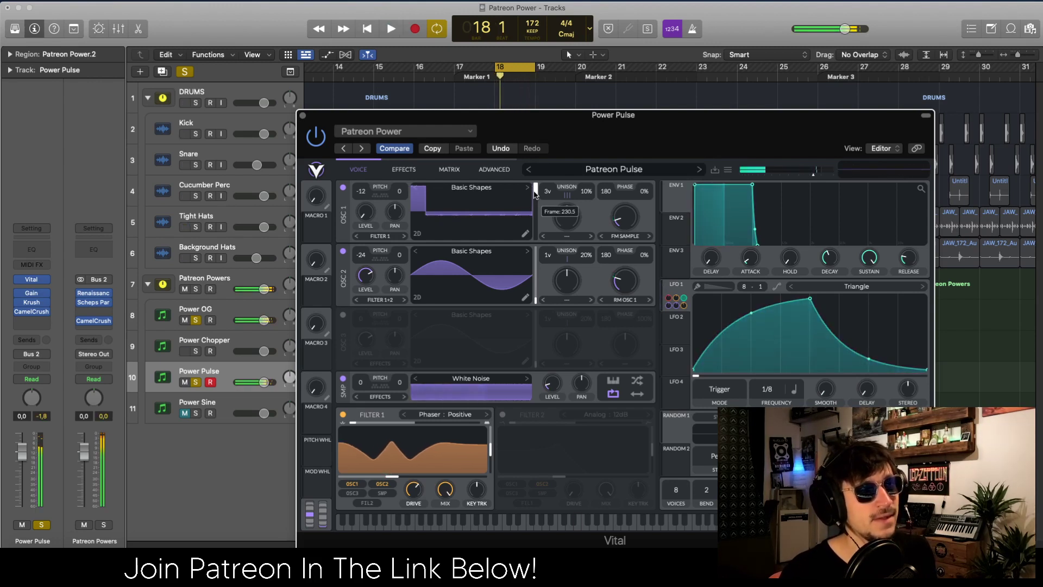
{"action": "key", "text": "space"}
{"action": "key", "text": "space"}
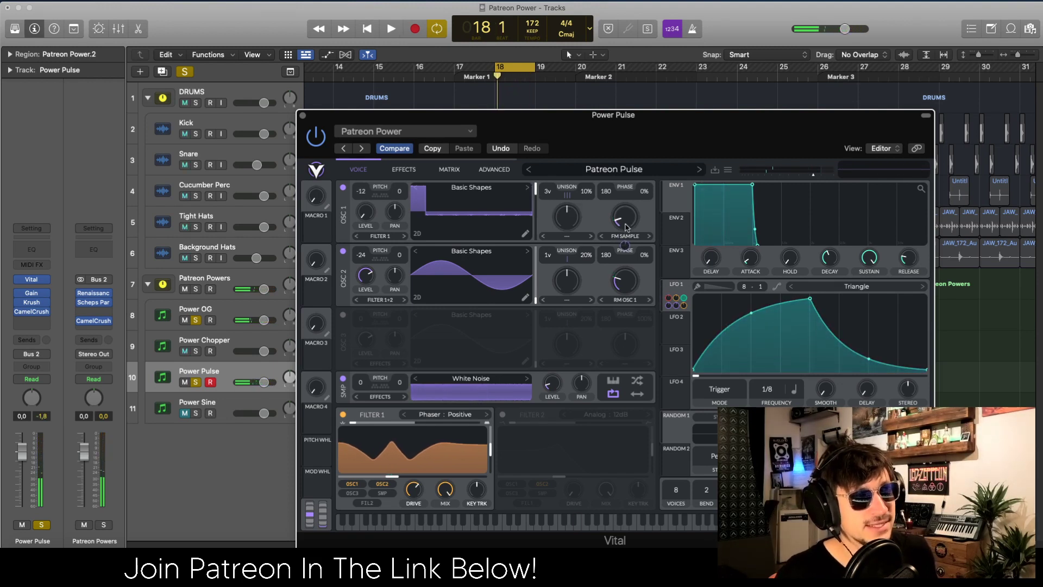
Audition the Power Pulse patch with Power OG in the one-bar cycle, stop playback, and close the Vital window.
{"action": "left_click", "coordinate": [391, 171]}
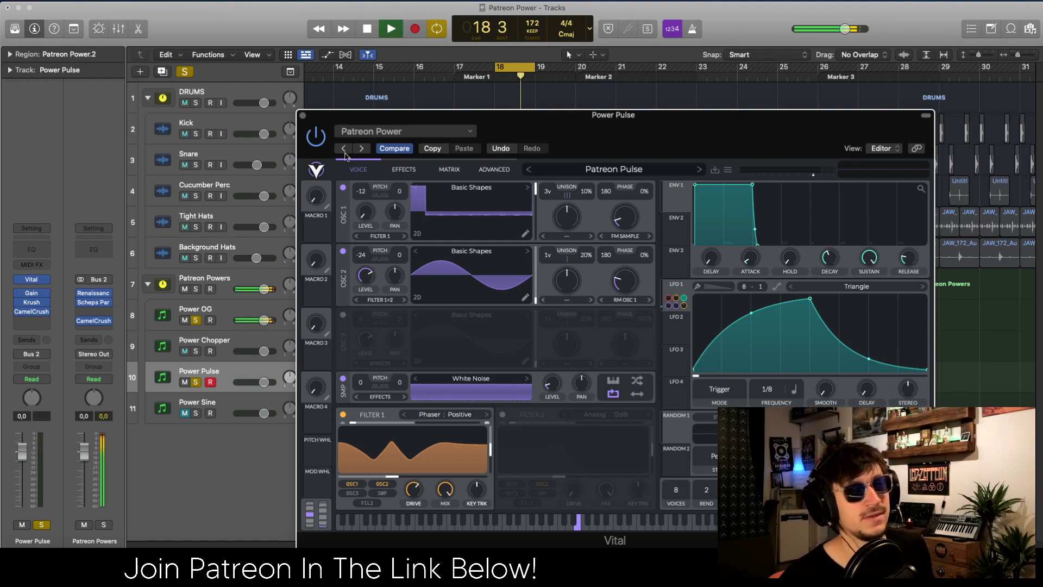
{"action": "key", "text": "space"}
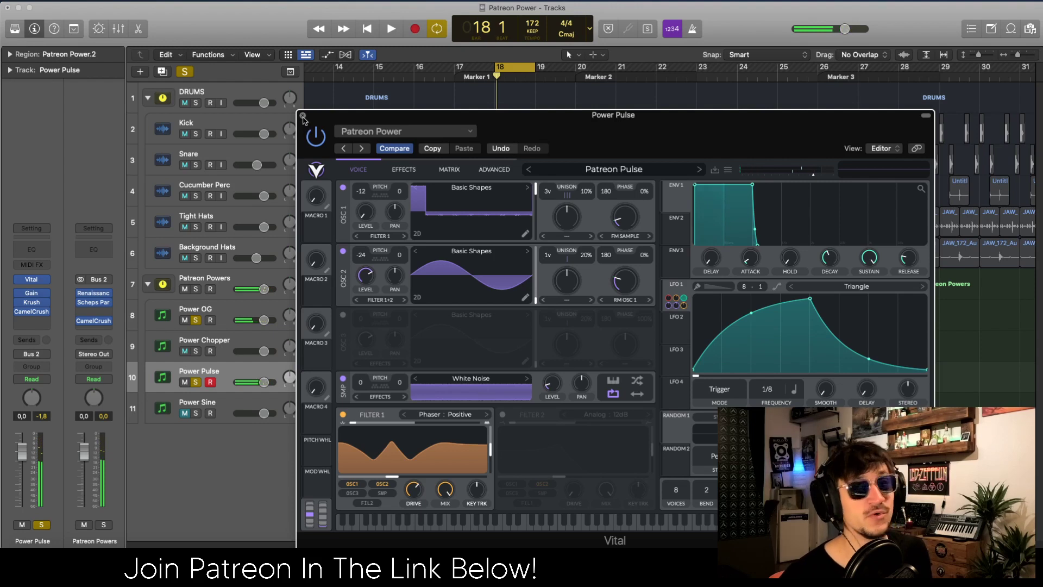
{"action": "left_click", "coordinate": [302, 116]}
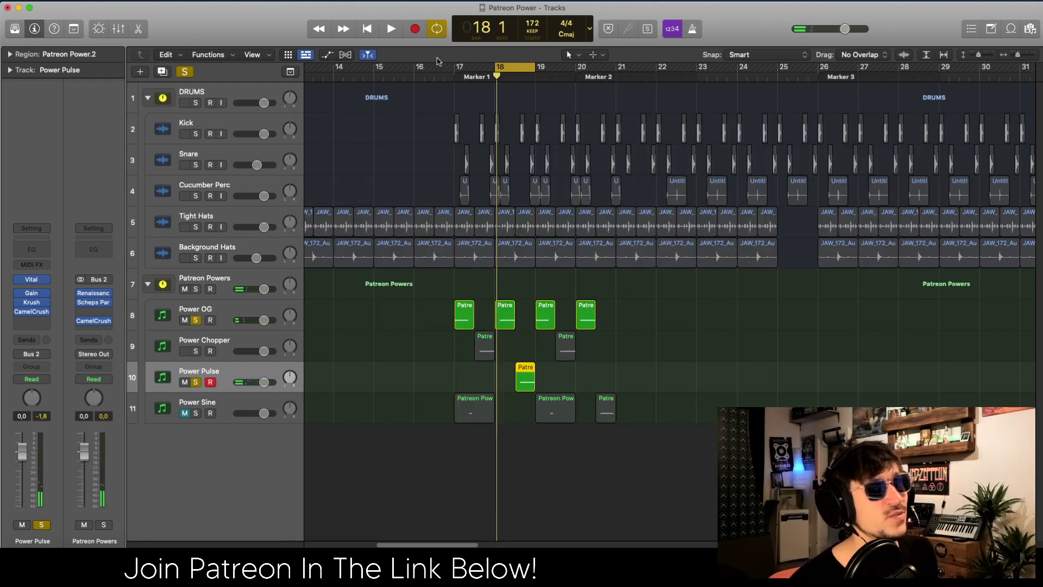
Set the cycle range from bar 17 to bar 19, leave only Power Sine soloed, and play it.
{"action": "left_click_drag", "start_coordinate": [454, 74], "coordinate": [526, 75]}
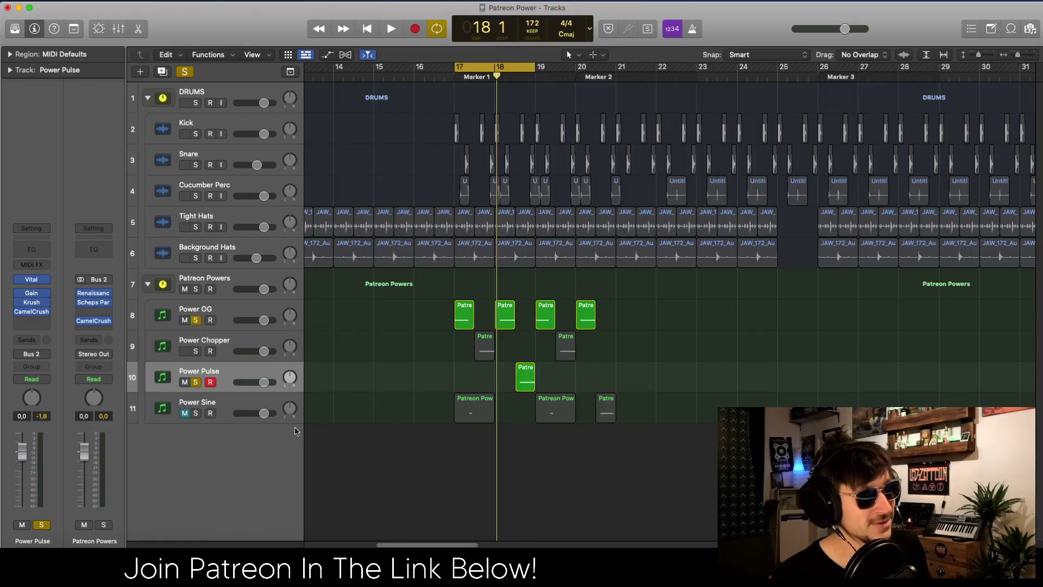
{"action": "left_click", "coordinate": [196, 414]}
{"action": "left_click", "coordinate": [196, 321]}
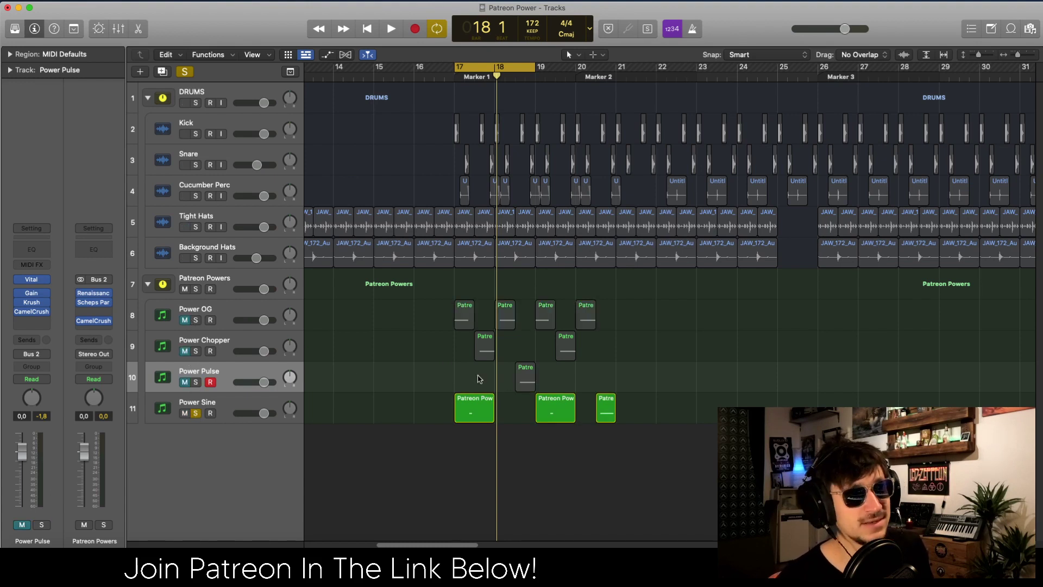
{"action": "key", "text": "space"}
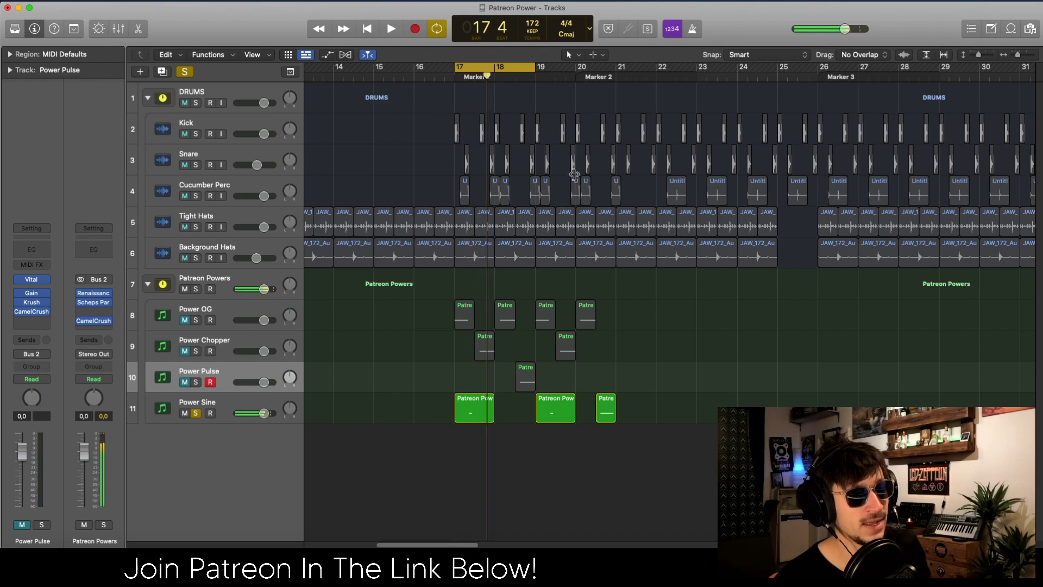
Move the cycle range to bars 20 to 21, solo Power OG, Chopper and Pulse together with Power Sine, and play it.
{"action": "left_click_drag", "start_coordinate": [575, 65], "coordinate": [616, 66]}
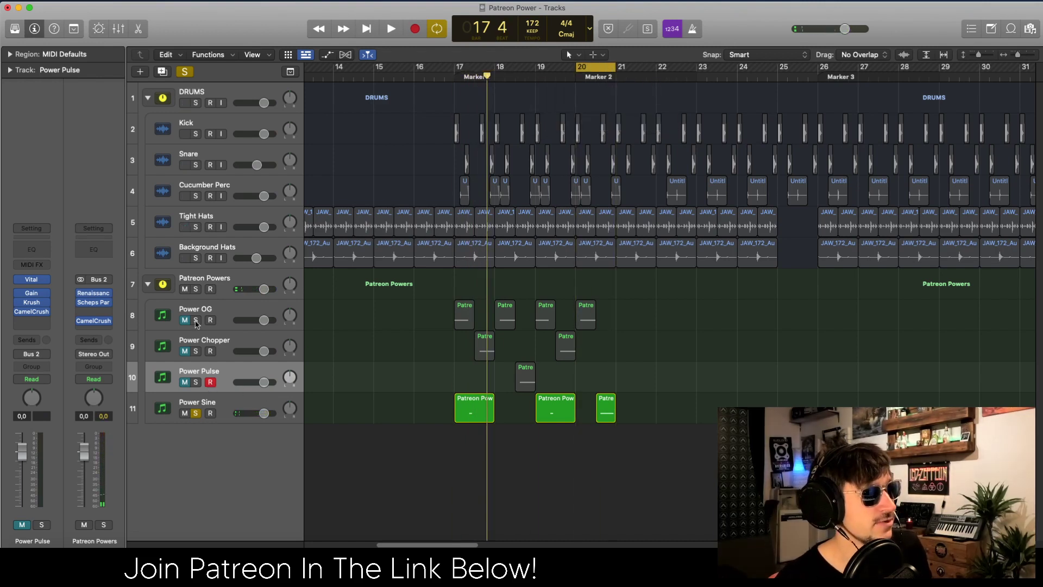
{"action": "left_click_drag", "start_coordinate": [196, 321], "coordinate": [198, 392]}
{"action": "key", "text": "space"}
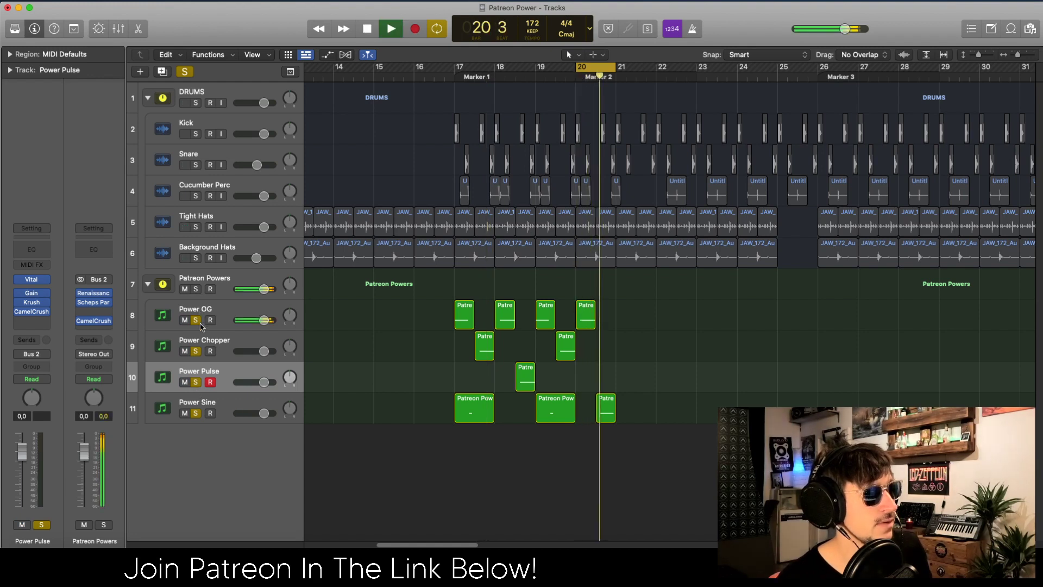
{"action": "key", "text": "space"}
Clear the solos on the four Power tracks, unmute them, and play the cycle with the drums.
{"action": "left_click_drag", "start_coordinate": [196, 321], "coordinate": [201, 424]}
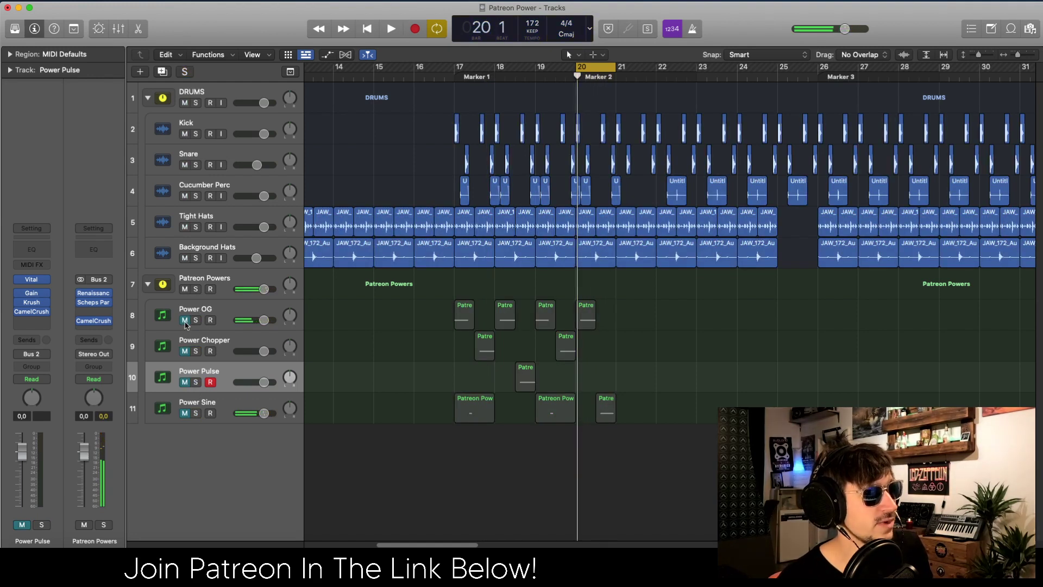
{"action": "left_click_drag", "start_coordinate": [186, 322], "coordinate": [190, 414]}
{"action": "key", "text": "space"}
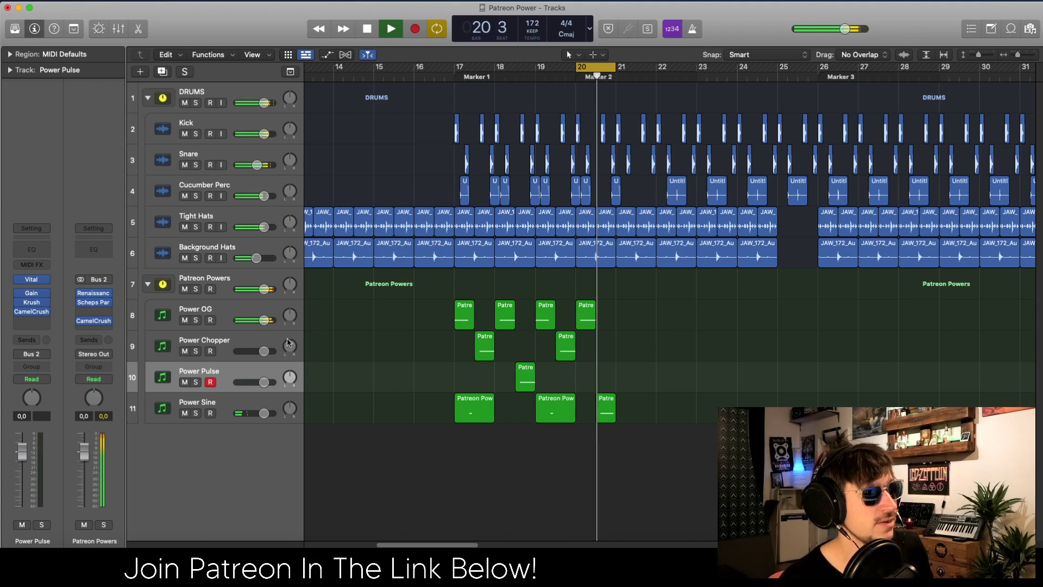
Solo the Patreon Powers stack and audition bar 20 several times without the drums.
{"action": "left_click", "coordinate": [196, 290]}
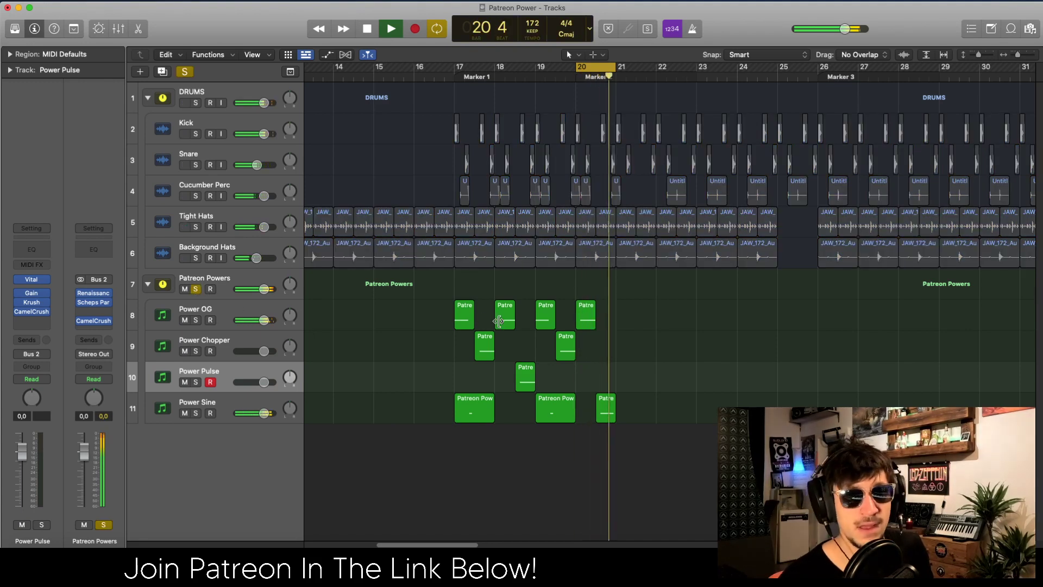
{"action": "key", "text": "space"}
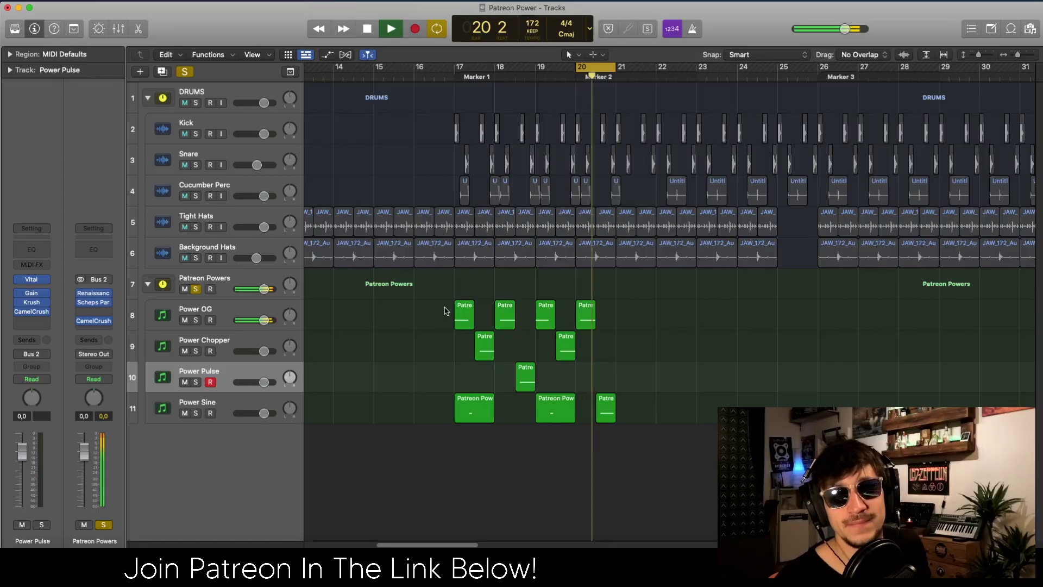
{"action": "key", "text": "space"}
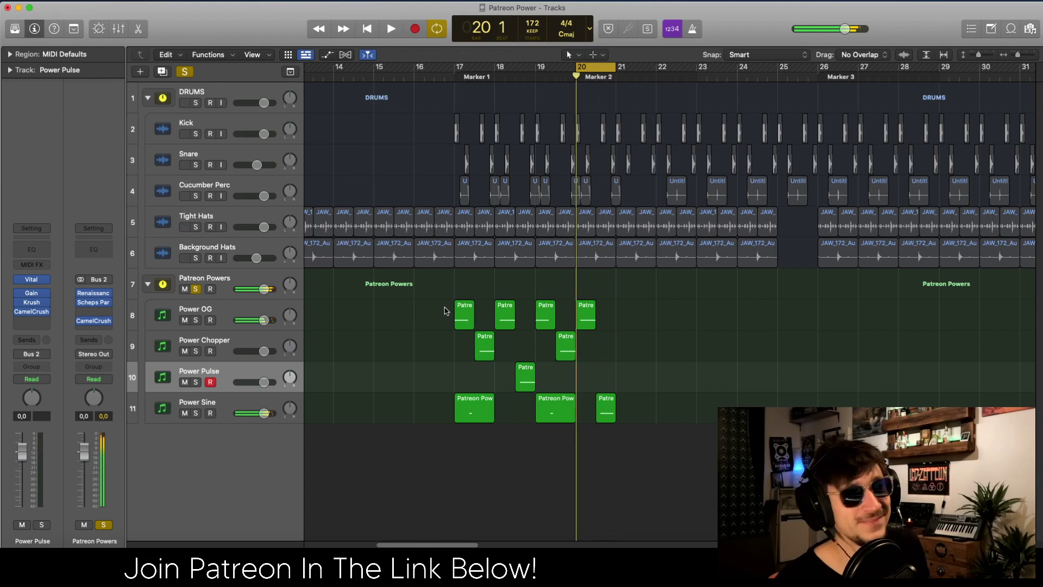
{"action": "left_click", "coordinate": [209, 278]}
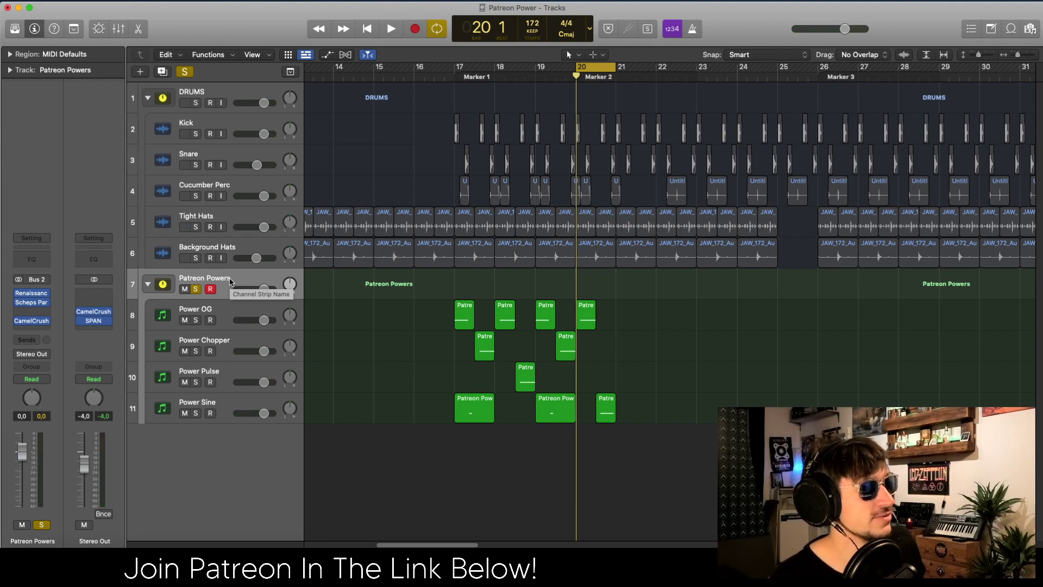
{"action": "key", "text": "space"}
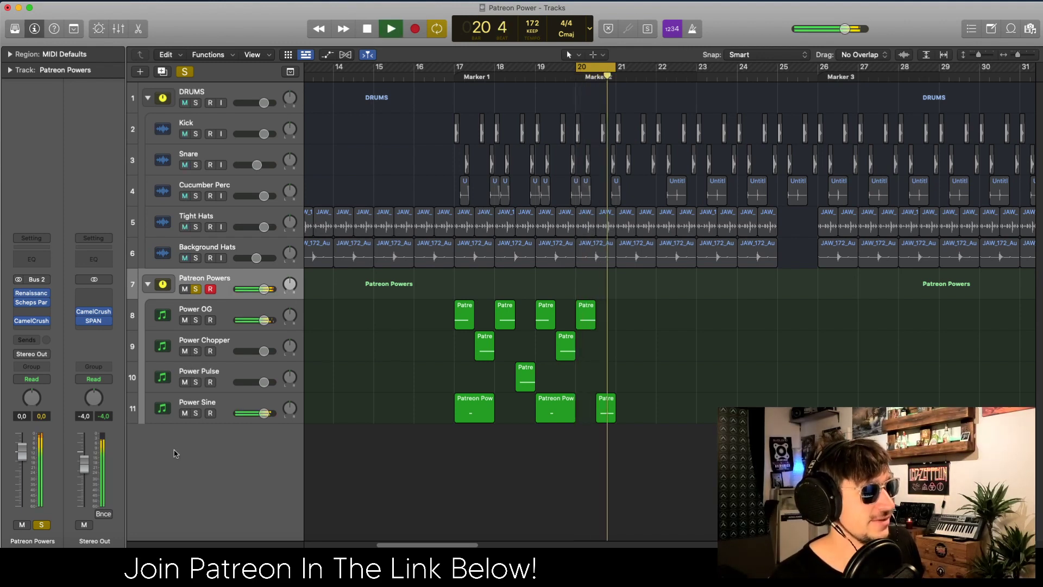
Open Vital on the Power Sine track and adjust the OSC 1 FM Sample amount slightly, keeping it at its minimum.
{"action": "left_click", "coordinate": [193, 398]}
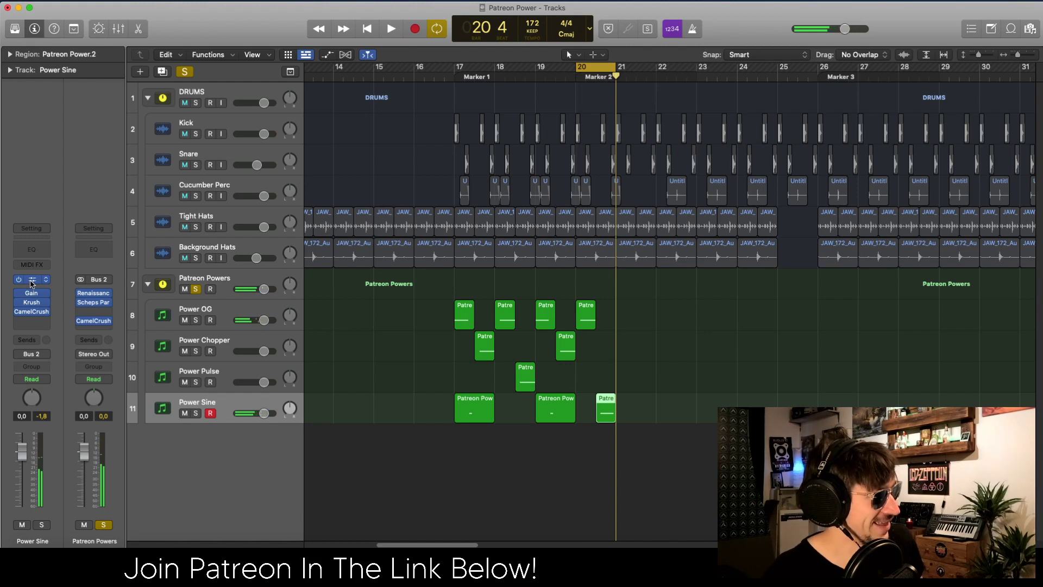
{"action": "key", "text": "v"}
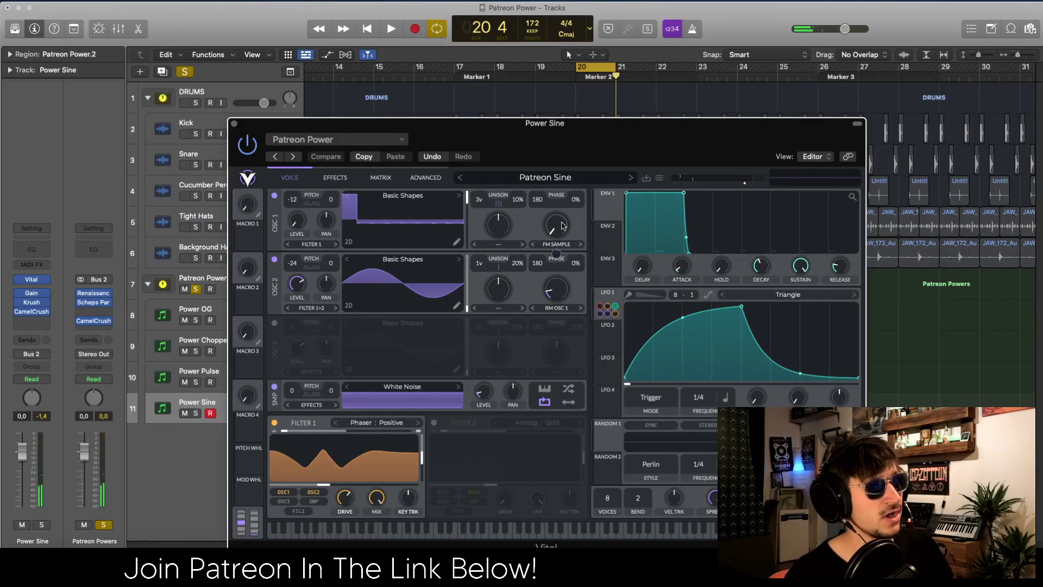
{"action": "mouse_move", "coordinate": [563, 225]}
{"action": "left_mouse_down"}
{"action": "mouse_move", "coordinate": [563, 198]}
{"action": "mouse_move", "coordinate": [563, 227]}
{"action": "left_mouse_up"}
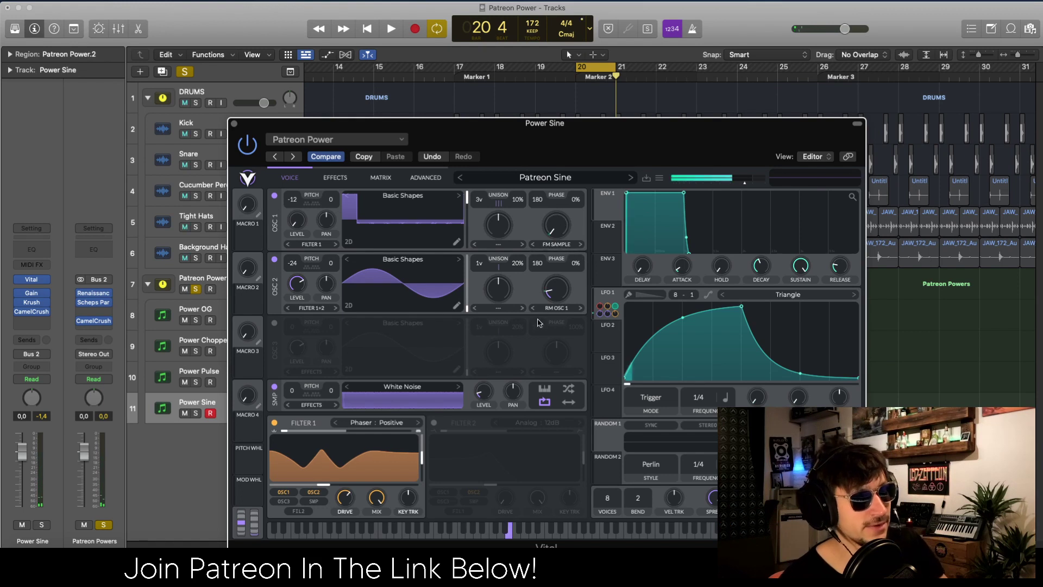
Show the Power Sine patch's effects chain and switch its Reverb off and back on for comparison.
{"action": "left_click", "coordinate": [333, 184]}
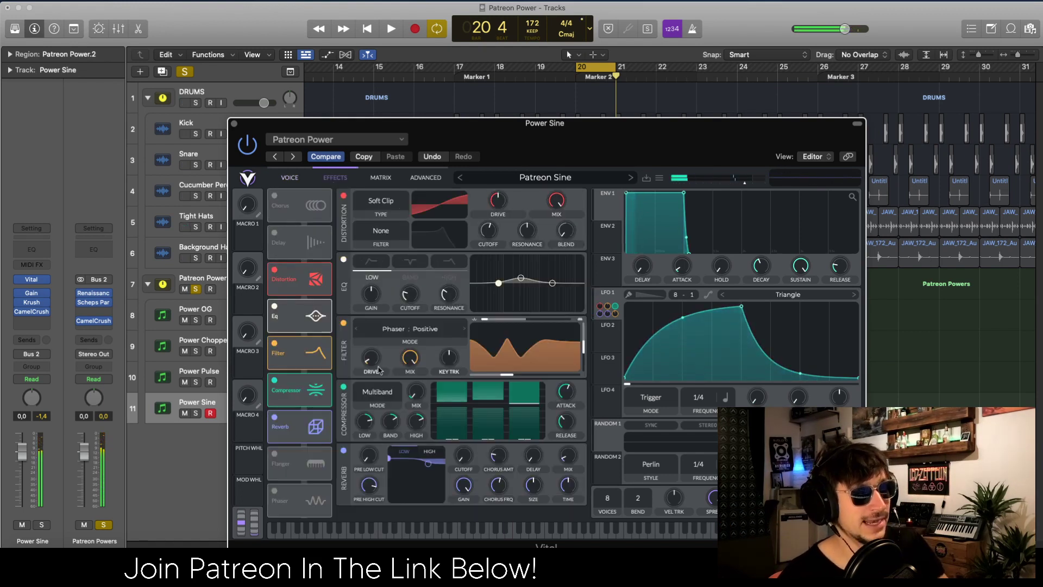
{"action": "left_click", "coordinate": [343, 453]}
{"action": "left_click", "coordinate": [343, 453]}
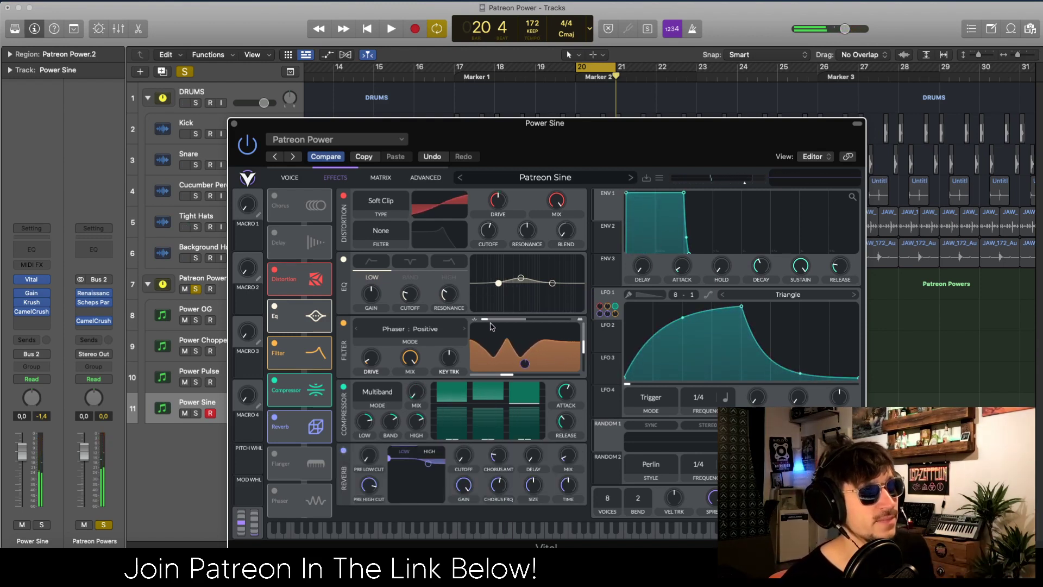
Close the Power Sine Vital window and set the cycle range from bar 17 to bar 21.
{"action": "left_click", "coordinate": [235, 123]}
{"action": "key", "text": "space"}
{"action": "left_click_drag", "start_coordinate": [456, 66], "coordinate": [616, 65]}
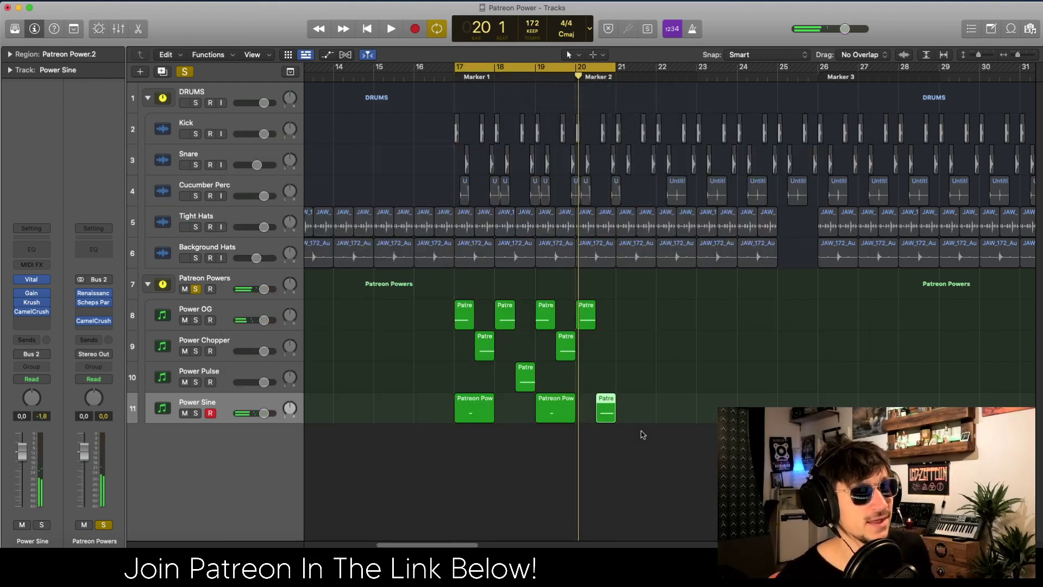
Mute the Power Sine regions at bars 17 and 19, audition the loop without them, and unmute them again.
{"action": "left_click_drag", "start_coordinate": [450, 457], "coordinate": [560, 406]}
{"action": "key", "text": "ctrl+m"}
{"action": "key", "text": "space"}
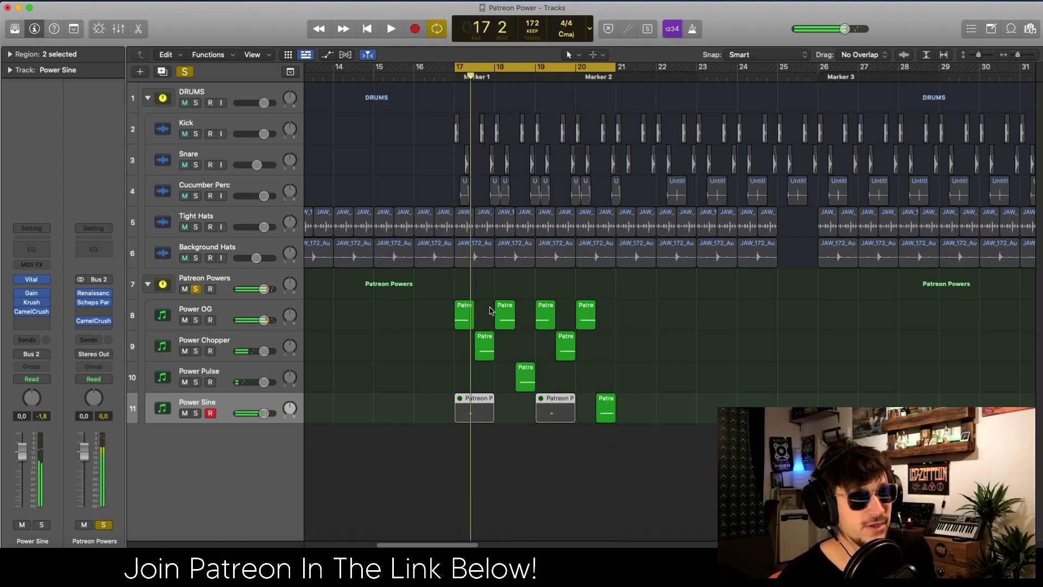
{"action": "left_click_drag", "start_coordinate": [548, 448], "coordinate": [472, 413]}
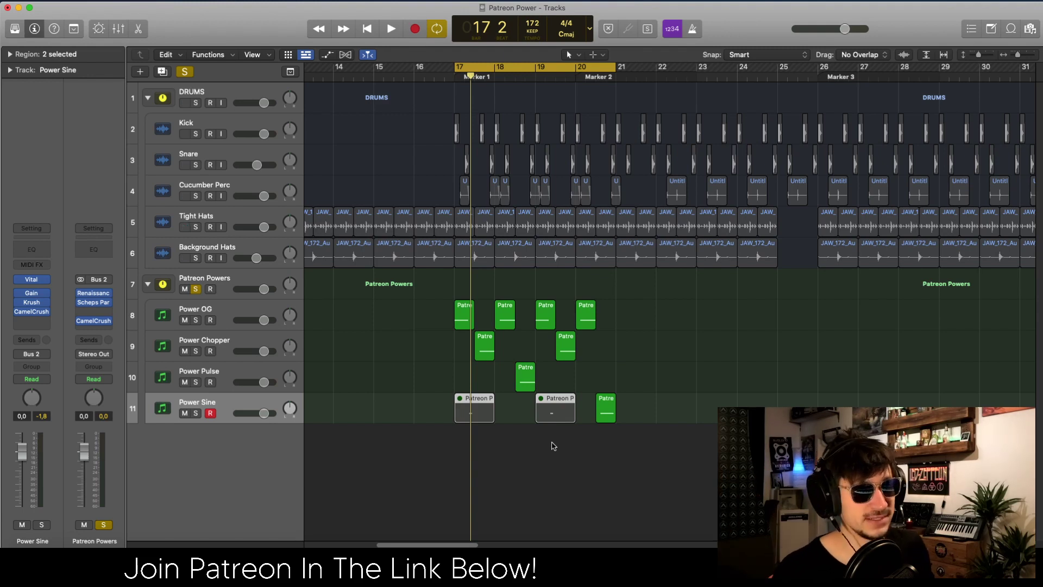
{"action": "key", "text": "ctrl+m"}
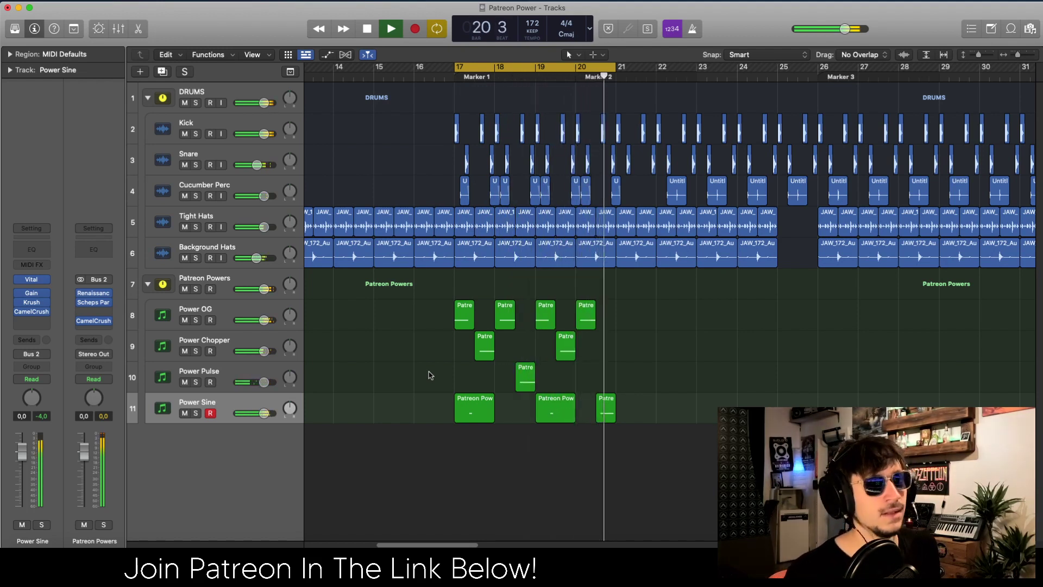
{"action": "key", "text": "space"}
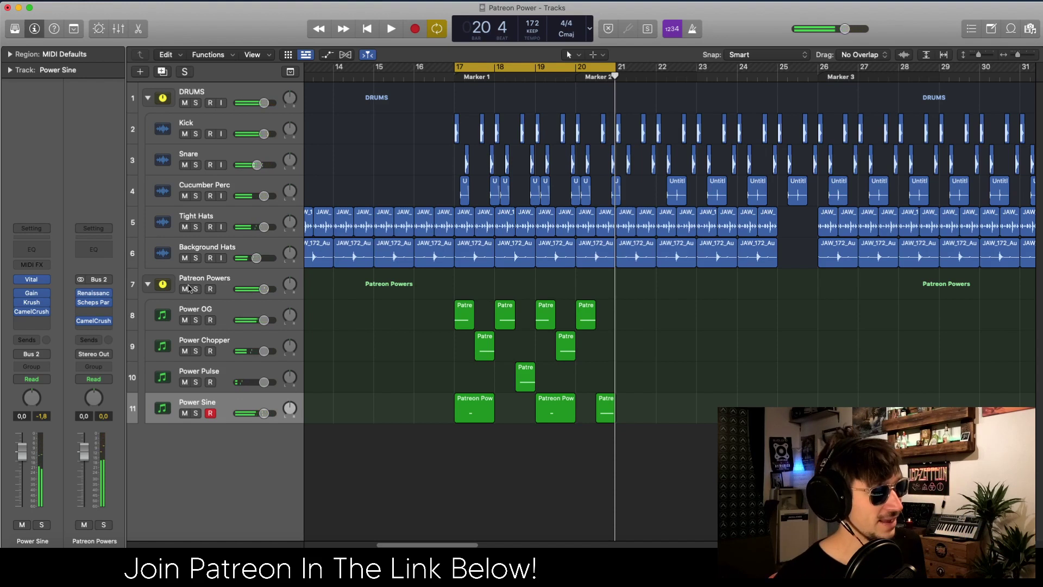
Solo and collapse the Patreon Powers stack, and select all of its regions from bar 17 to bar 21.
{"action": "left_click", "coordinate": [195, 289]}
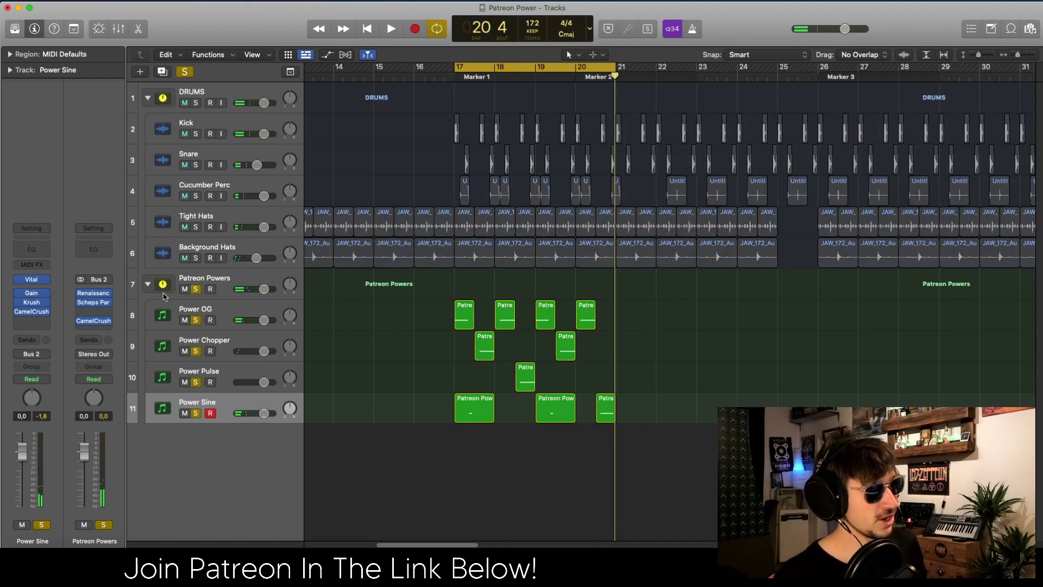
{"action": "left_click", "coordinate": [148, 284]}
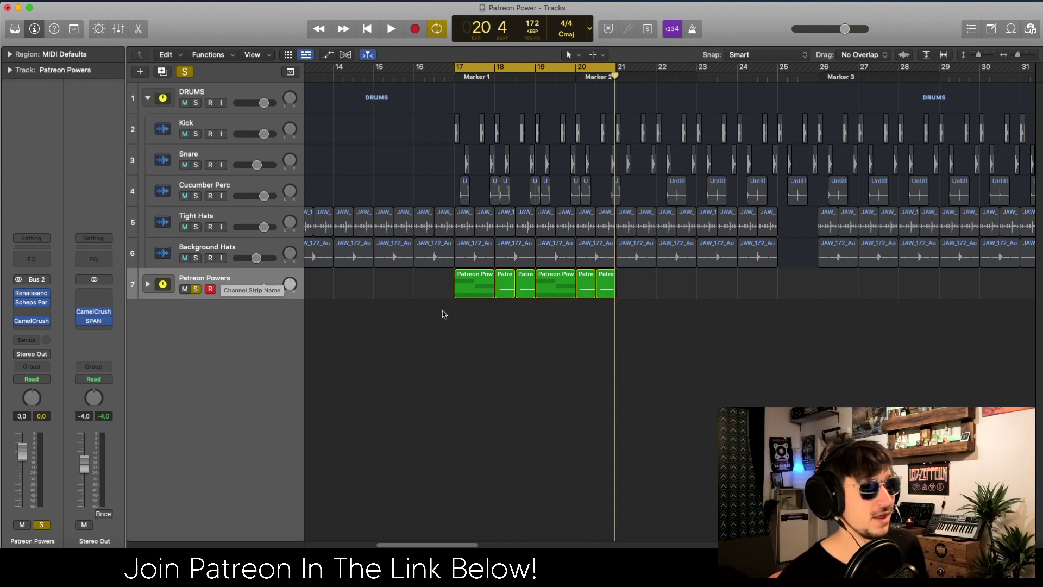
{"action": "left_click_drag", "start_coordinate": [665, 325], "coordinate": [421, 274]}
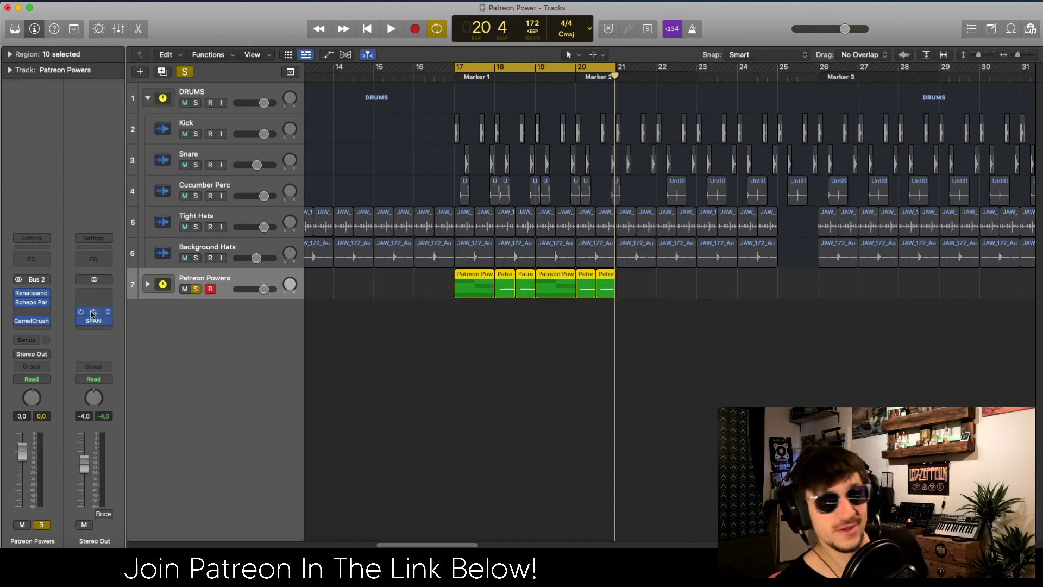
{"action": "left_click_drag", "start_coordinate": [720, 320], "coordinate": [460, 292]}
Bounce the selected regions in place to a new track as Patreon Power_bip, leaving the source and including the audio tail in the file.
{"action": "key", "text": "ctrl+b"}
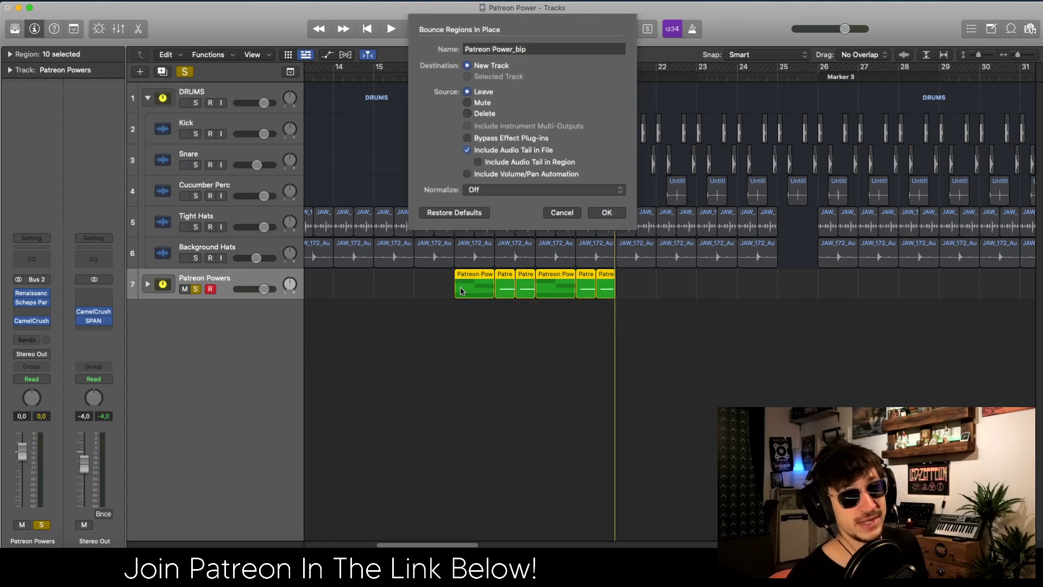
{"action": "key", "text": "Escape"}
{"action": "key", "text": "c"}
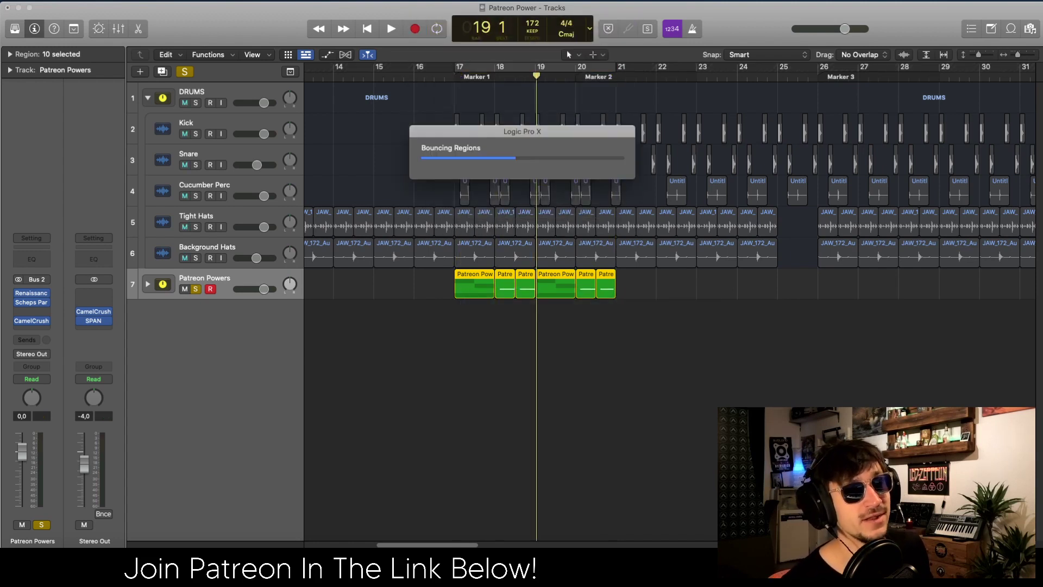
Reduce the Patreon Power_bip track to normal height and solo it.
{"action": "left_click", "coordinate": [459, 305]}
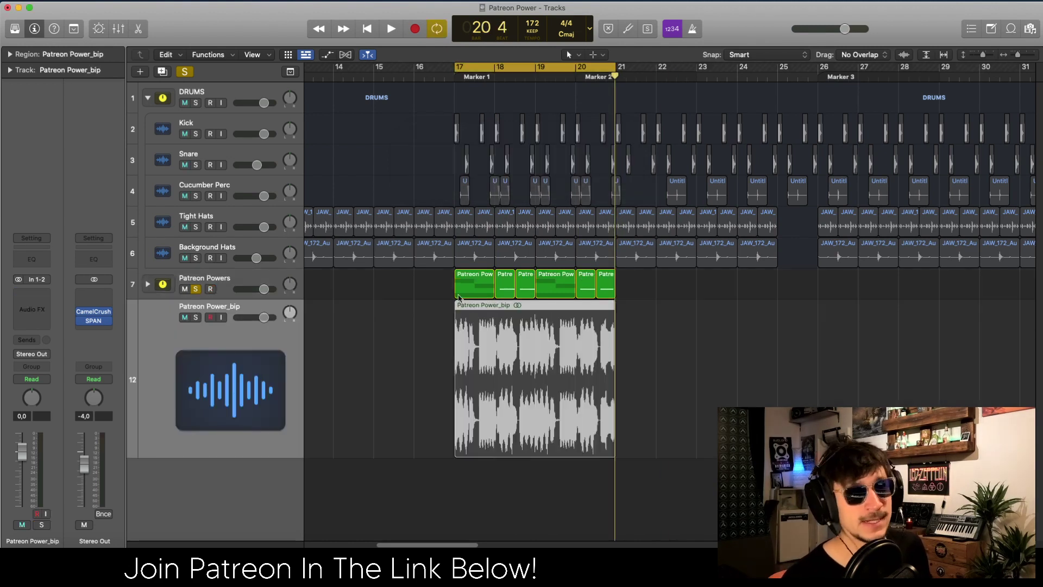
{"action": "left_click", "coordinate": [401, 327]}
{"action": "left_click", "coordinate": [196, 320]}
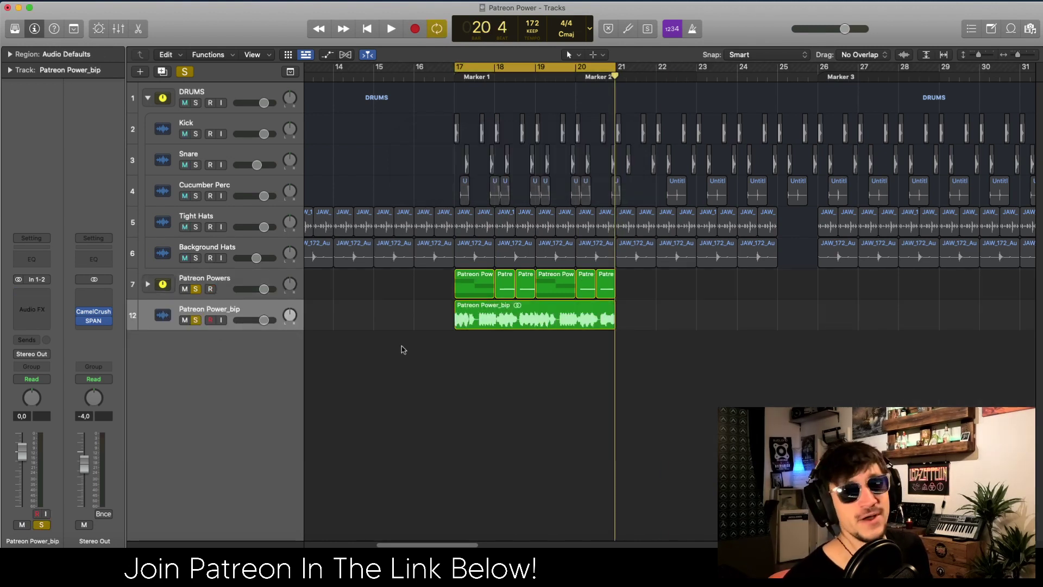
Delete the Patreon Powers stack with its regions, and play the bounced Patreon Power_bip audio on its own.
{"action": "left_click", "coordinate": [214, 283]}
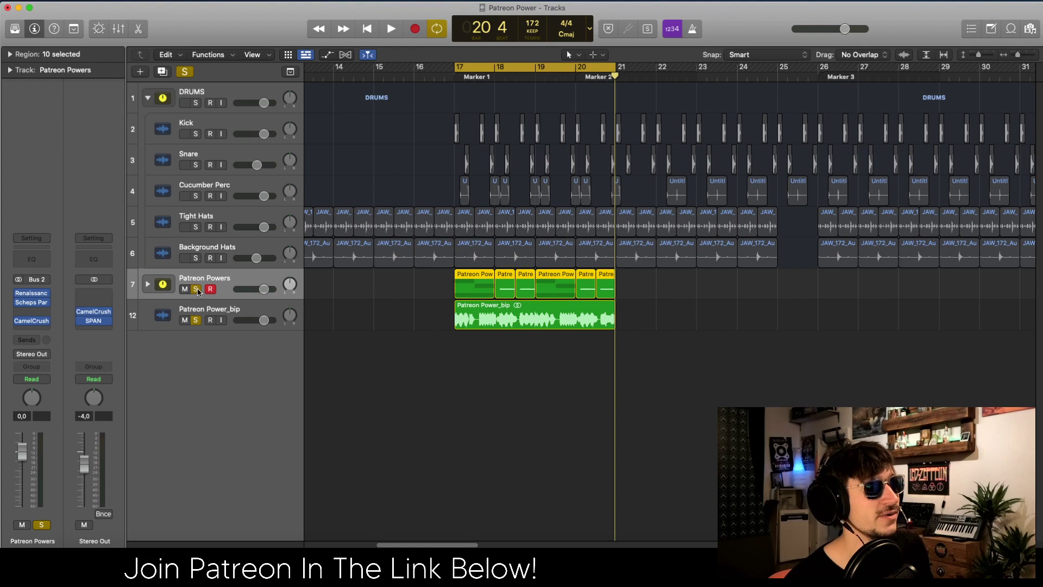
{"action": "key", "text": "BackSpace"}
{"action": "key", "text": "super+BackSpace"}
{"action": "left_click", "coordinate": [411, 324]}
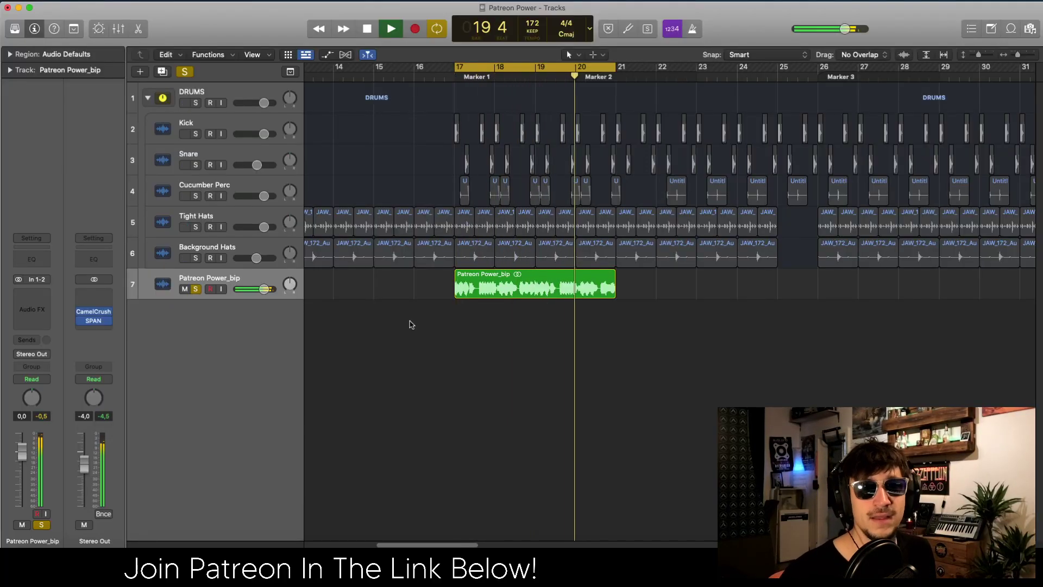
{"action": "key", "text": "space"}
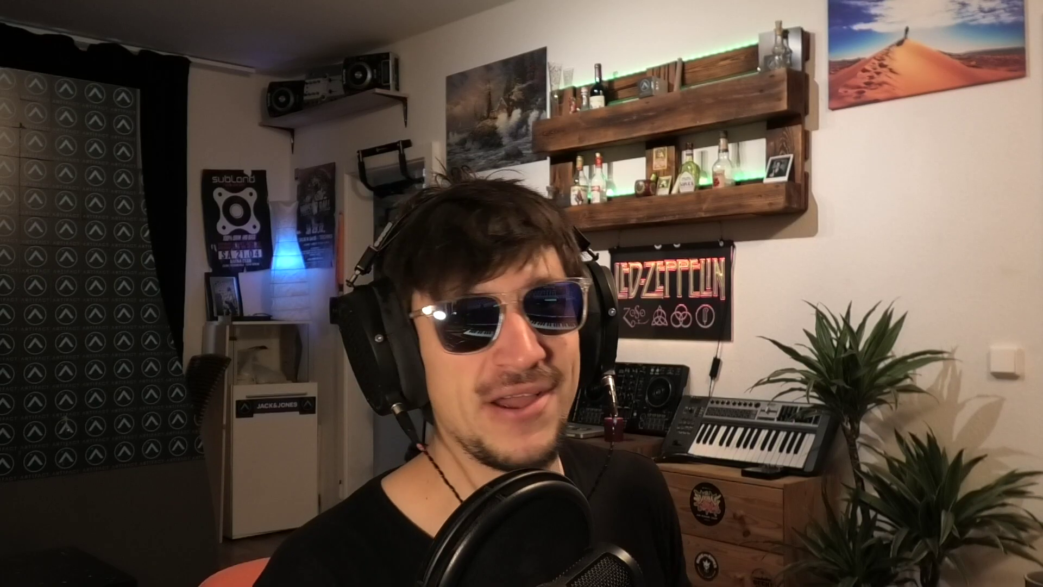